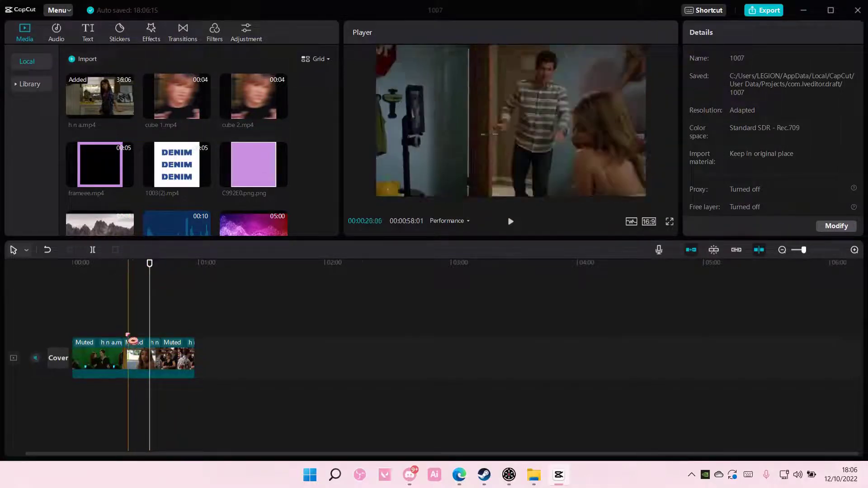
Apply the Flash in speed curve to the first clip.
{"action": "left_click", "coordinate": [110, 356]}
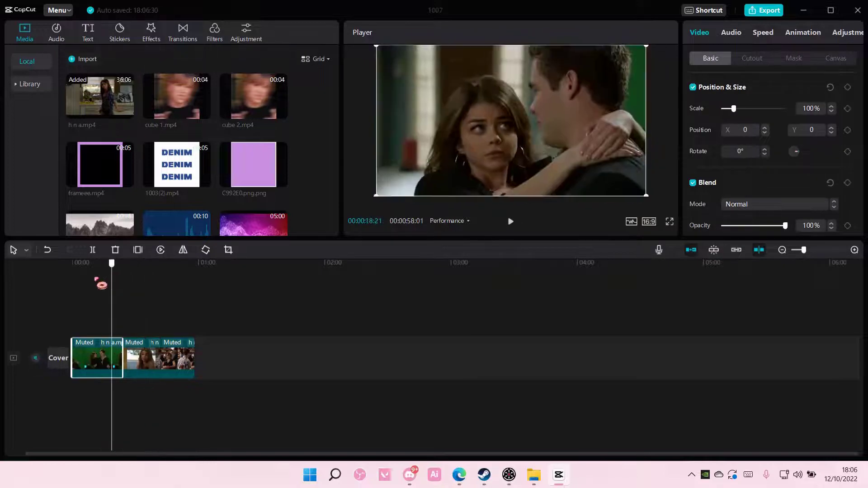
{"action": "left_click", "coordinate": [94, 264]}
{"action": "left_click", "coordinate": [763, 33]}
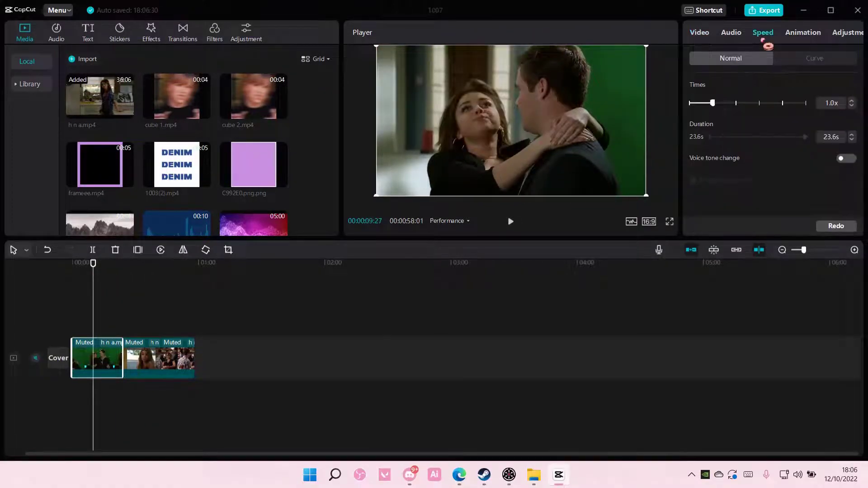
{"action": "left_click", "coordinate": [799, 62]}
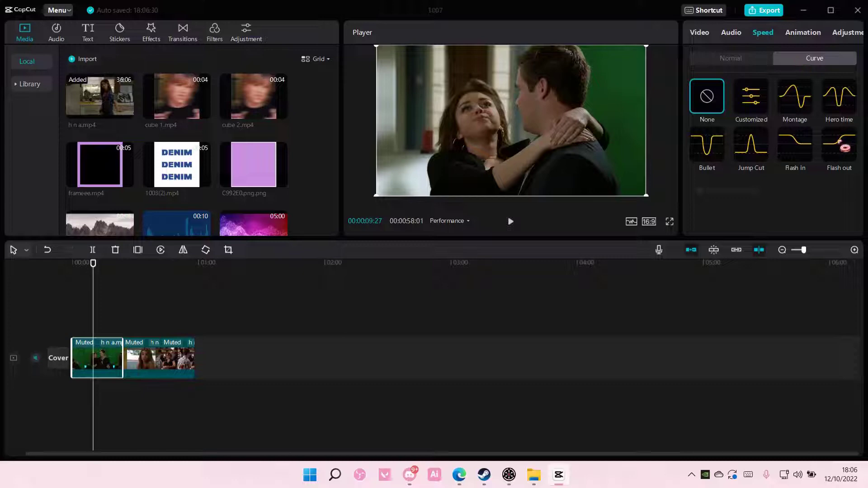
{"action": "left_click", "coordinate": [816, 149]}
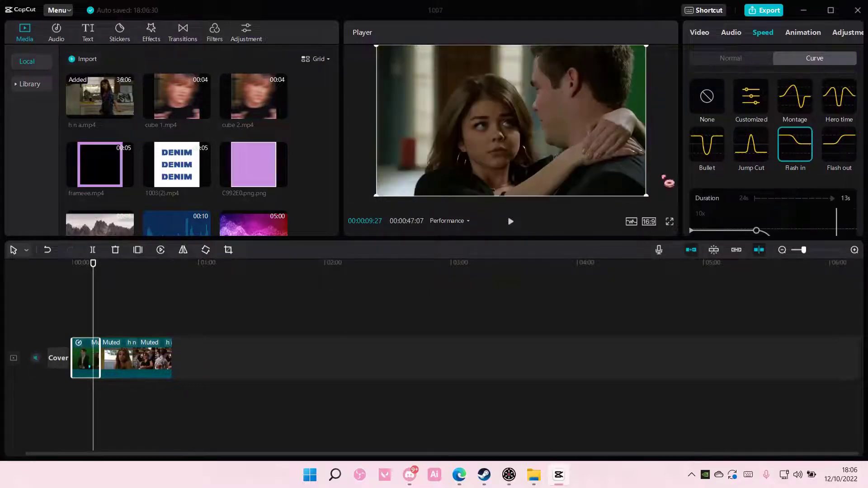
Return to the project start and briefly play back the ramped clip.
{"action": "left_click", "coordinate": [74, 264]}
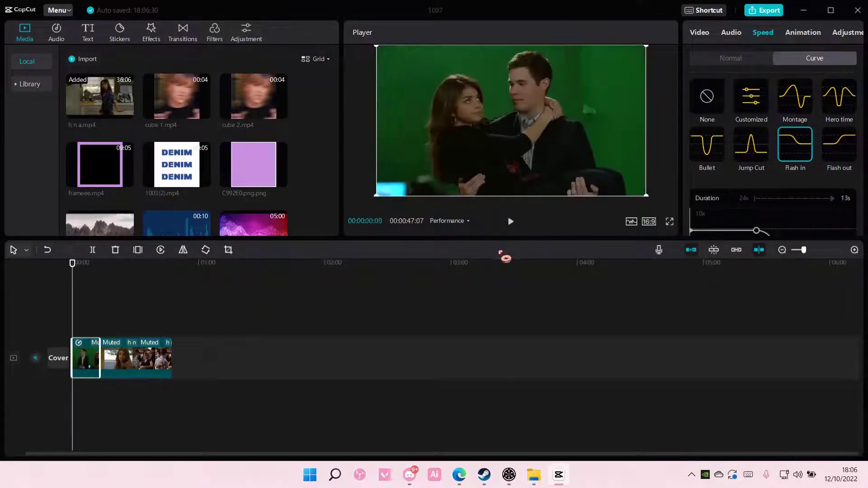
{"action": "left_click", "coordinate": [511, 234]}
{"action": "left_click", "coordinate": [513, 232]}
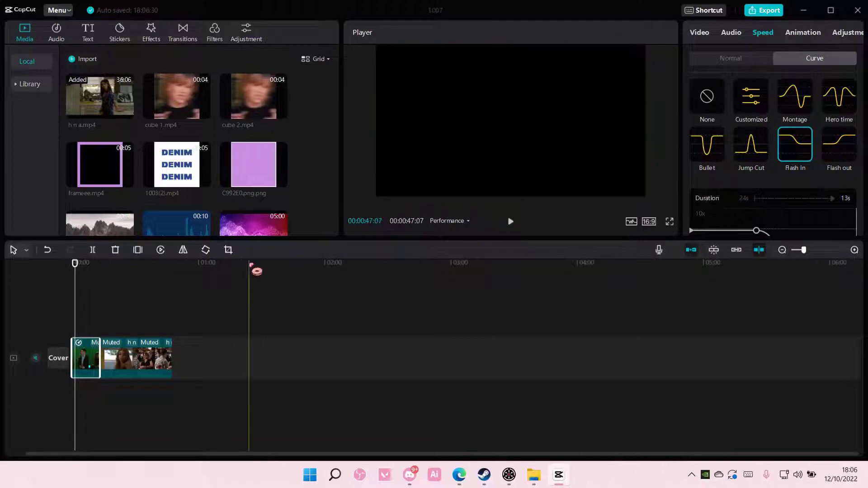
Give clip two the Flash out curve and clip three Flash in, then scrub back to the start.
{"action": "left_click", "coordinate": [112, 359]}
{"action": "left_click", "coordinate": [839, 146]}
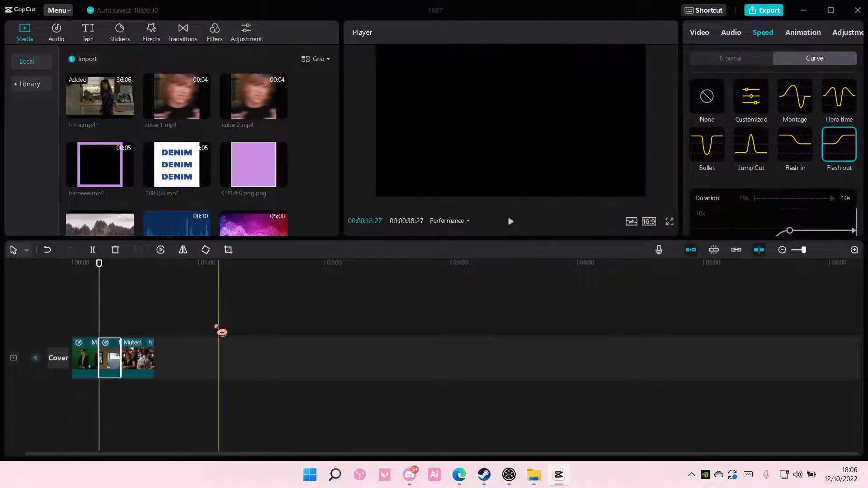
{"action": "left_click", "coordinate": [795, 146]}
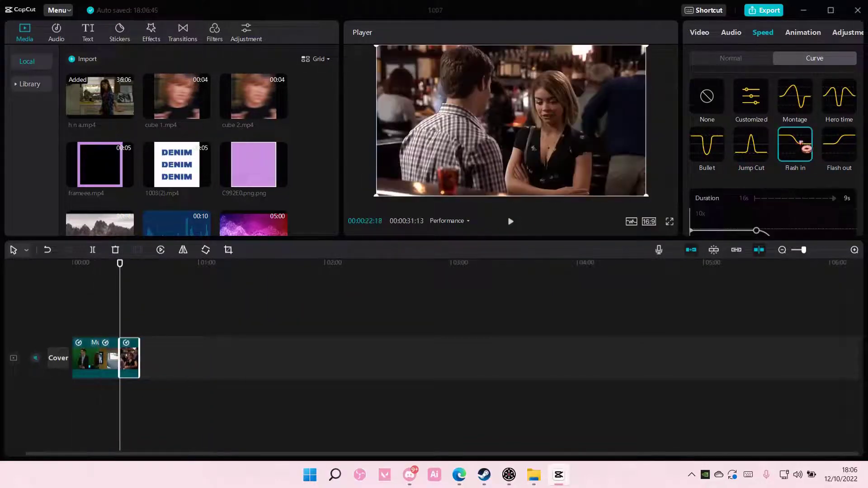
{"action": "scroll", "coordinate": [807, 159], "scroll_direction": "down", "scroll_amount": 4}
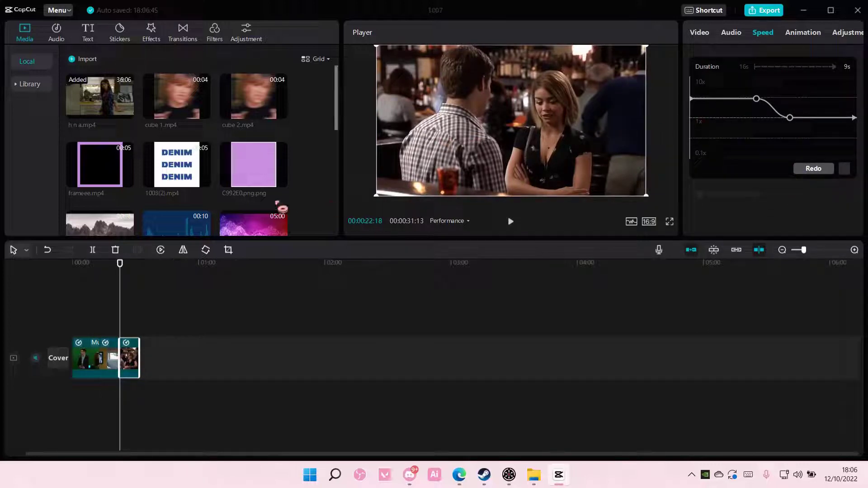
{"action": "left_click_drag", "start_coordinate": [121, 286], "coordinate": [68, 287]}
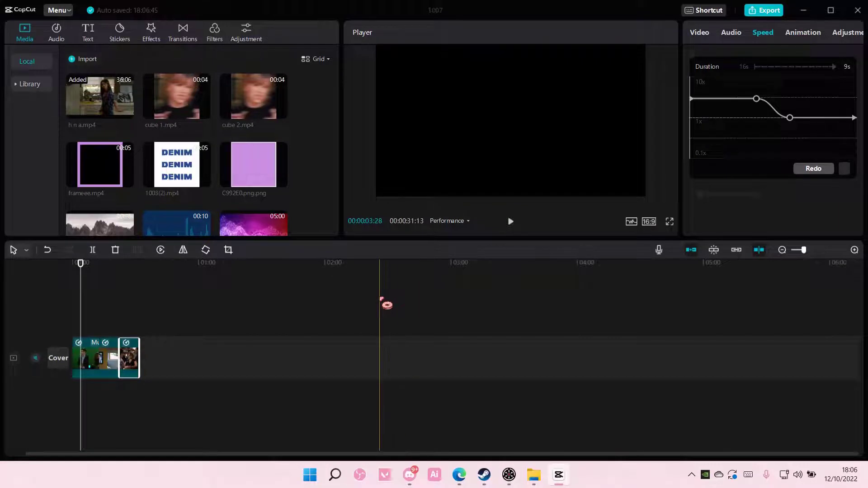
Undo the speed curves, zoom in, and trim the clips to about 8 s, 4 s and shorter.
{"action": "key", "text": "ctrl+z"}
{"action": "key", "text": "ctrl+z"}
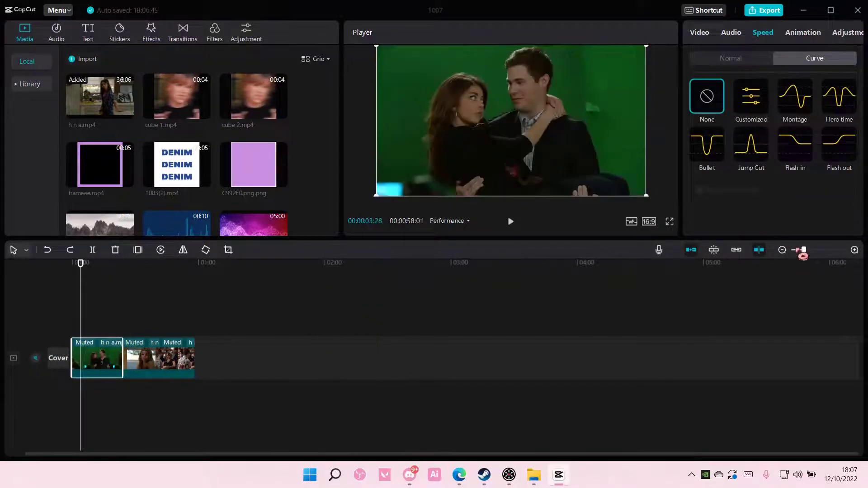
{"action": "left_click_drag", "start_coordinate": [812, 255], "coordinate": [798, 250]}
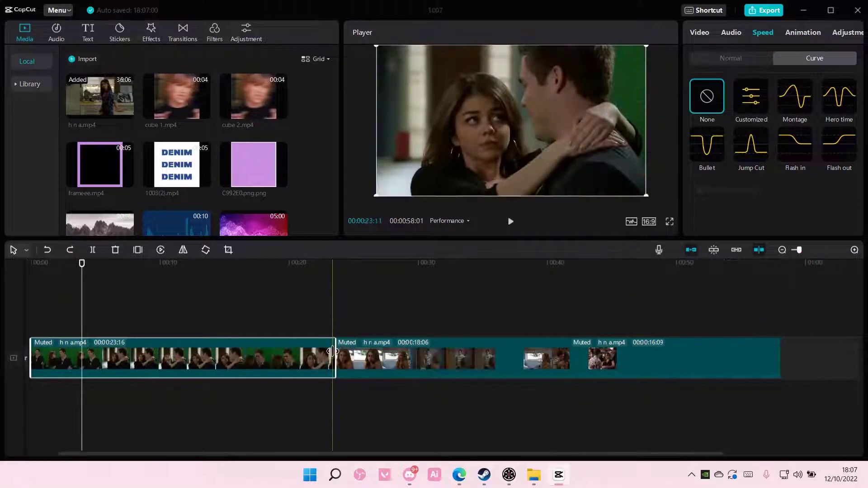
{"action": "left_click_drag", "start_coordinate": [334, 360], "coordinate": [76, 362]}
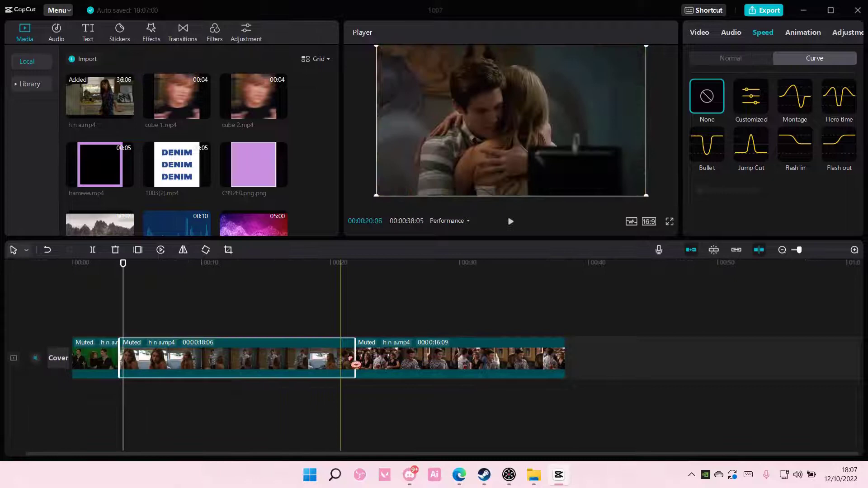
{"action": "left_click_drag", "start_coordinate": [354, 362], "coordinate": [167, 365]}
{"action": "left_click", "coordinate": [382, 360]}
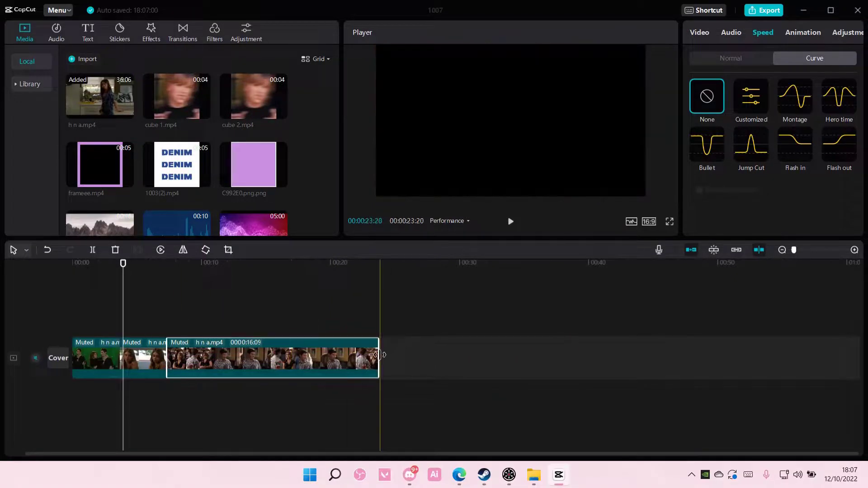
{"action": "left_click_drag", "start_coordinate": [382, 360], "coordinate": [222, 360]}
Select all clips, browse their property sections, then clear the selection.
{"action": "key", "text": "ctrl+a"}
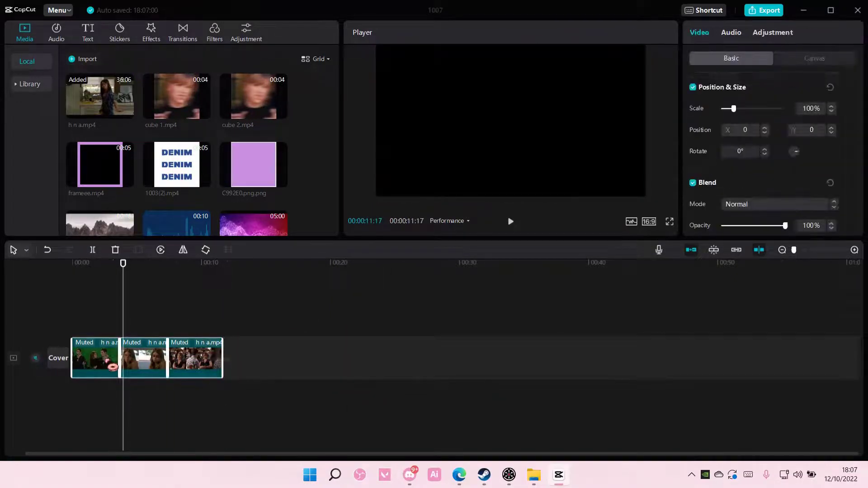
{"action": "left_click", "coordinate": [805, 64]}
{"action": "left_click", "coordinate": [731, 32]}
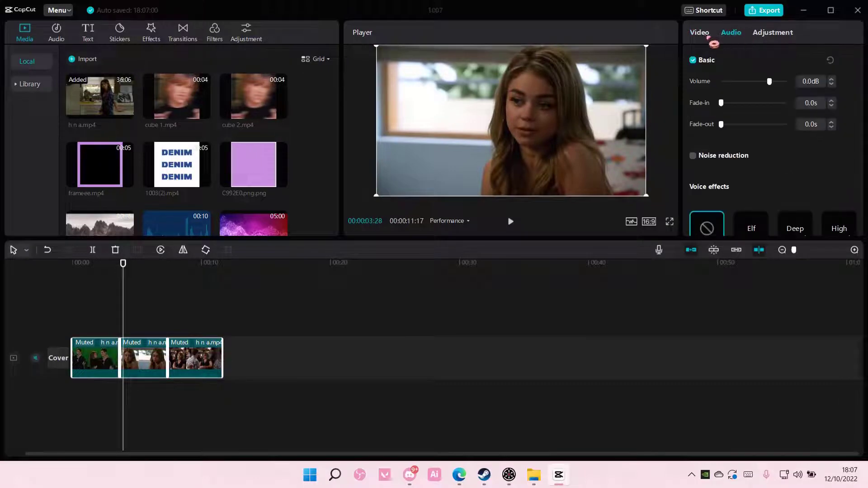
{"action": "left_click", "coordinate": [699, 32]}
{"action": "left_click", "coordinate": [490, 267]}
Reapply the Flash in speed curve to the first clip.
{"action": "left_click", "coordinate": [95, 359]}
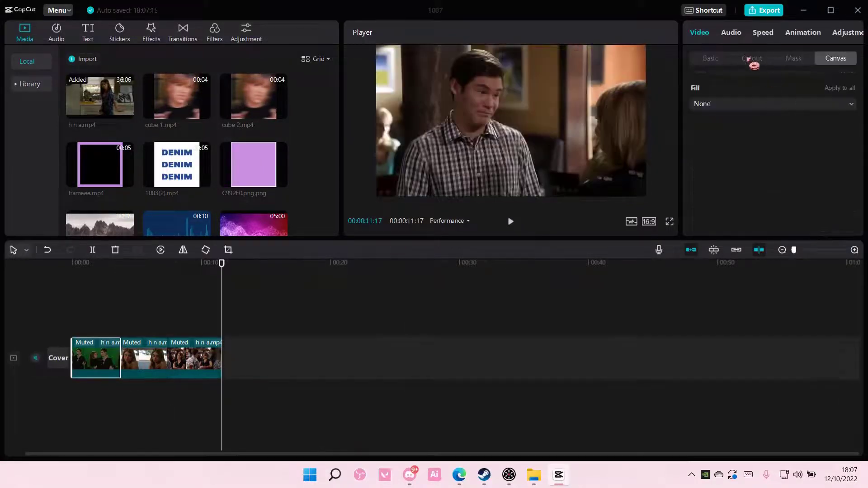
{"action": "left_click", "coordinate": [753, 58]}
{"action": "left_click", "coordinate": [763, 32]}
{"action": "left_click", "coordinate": [811, 157]}
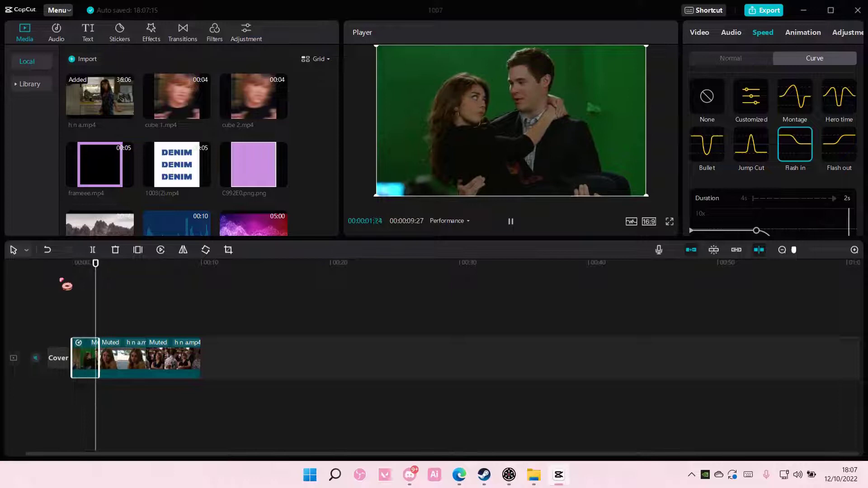
Undo the Flash in curve and trim the clips slightly shorter.
{"action": "key", "text": "ctrl+z"}
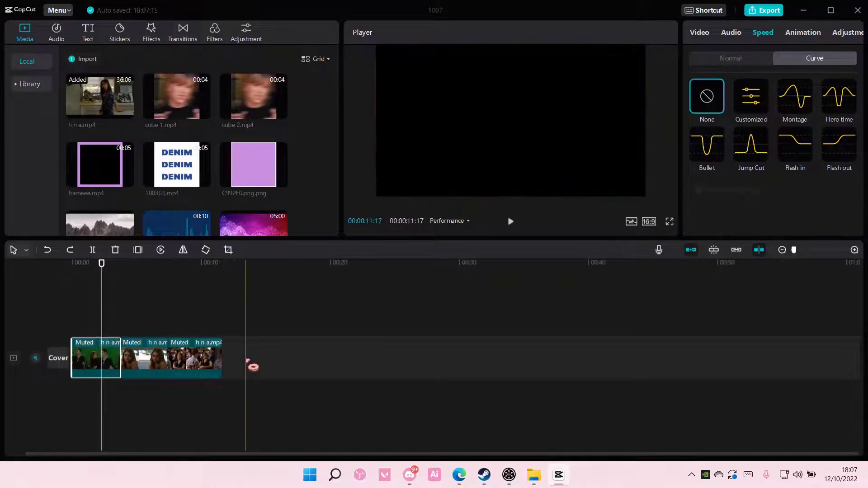
{"action": "mouse_move", "coordinate": [116, 353]}
{"action": "left_mouse_down"}
{"action": "mouse_move", "coordinate": [106, 353]}
{"action": "mouse_move", "coordinate": [140, 356]}
{"action": "left_mouse_up"}
{"action": "left_click", "coordinate": [132, 356]}
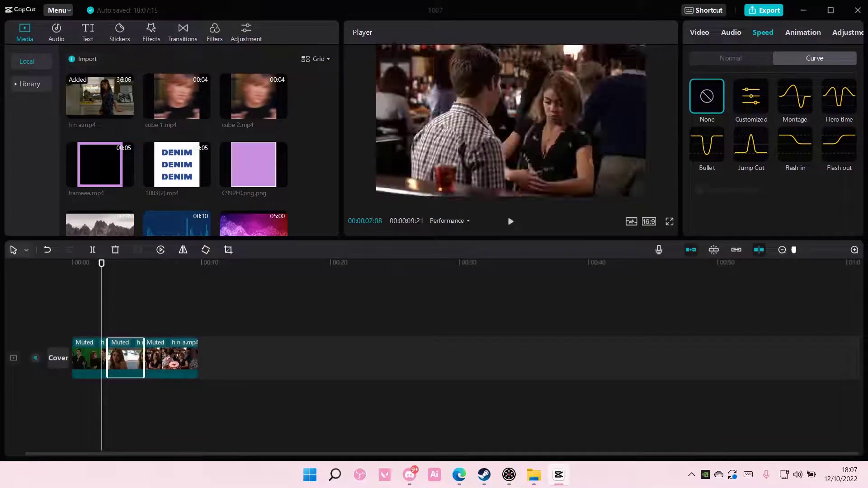
{"action": "left_click_drag", "start_coordinate": [195, 356], "coordinate": [178, 358]}
{"action": "left_click", "coordinate": [208, 361]}
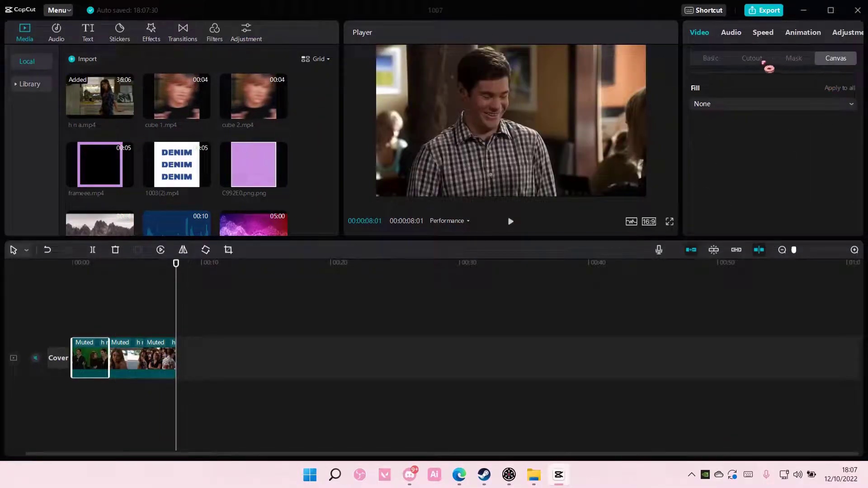
Apply Flash in speed curves to all three clips and nudge the third clip later.
{"action": "left_click", "coordinate": [763, 32]}
{"action": "left_click", "coordinate": [795, 145]}
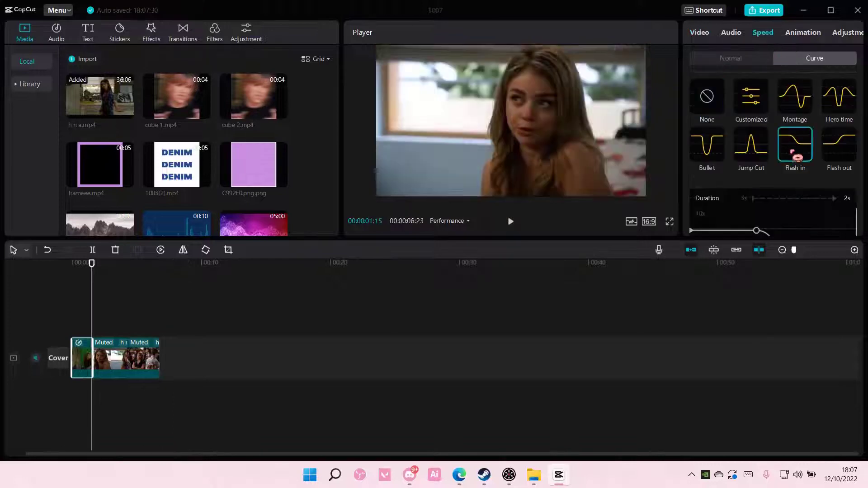
{"action": "left_click", "coordinate": [526, 195]}
{"action": "left_click", "coordinate": [795, 143]}
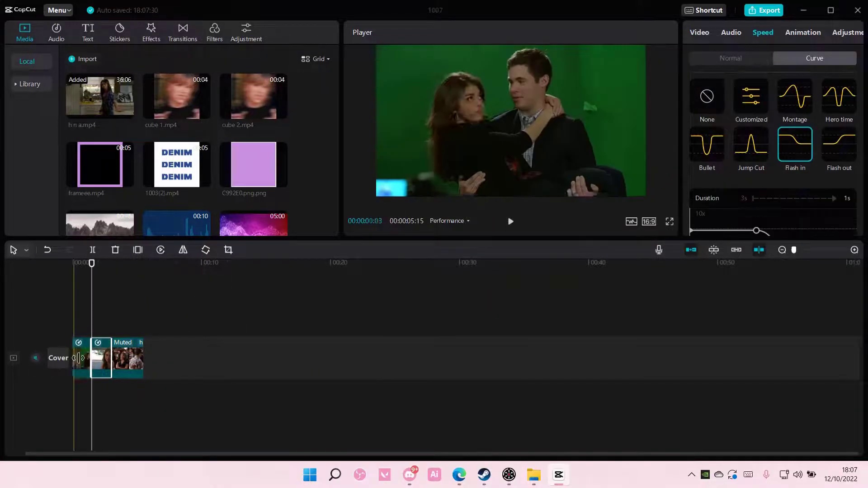
{"action": "left_click", "coordinate": [562, 242]}
{"action": "left_click", "coordinate": [793, 152]}
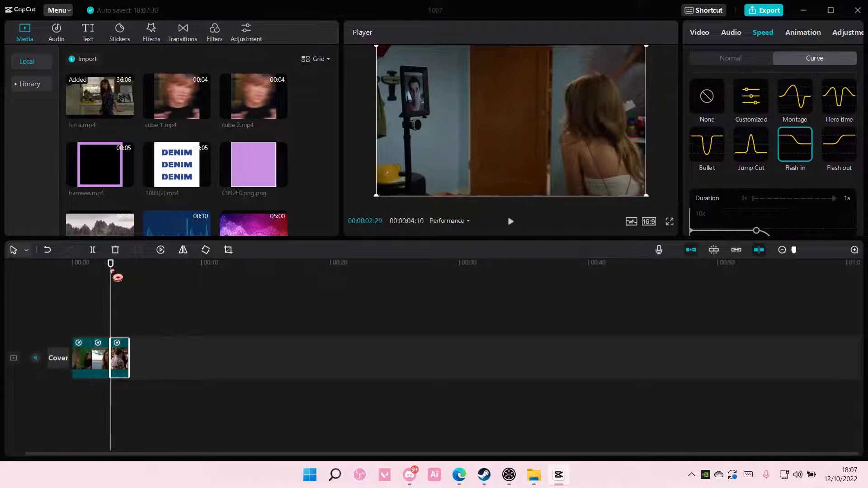
{"action": "left_click", "coordinate": [73, 282]}
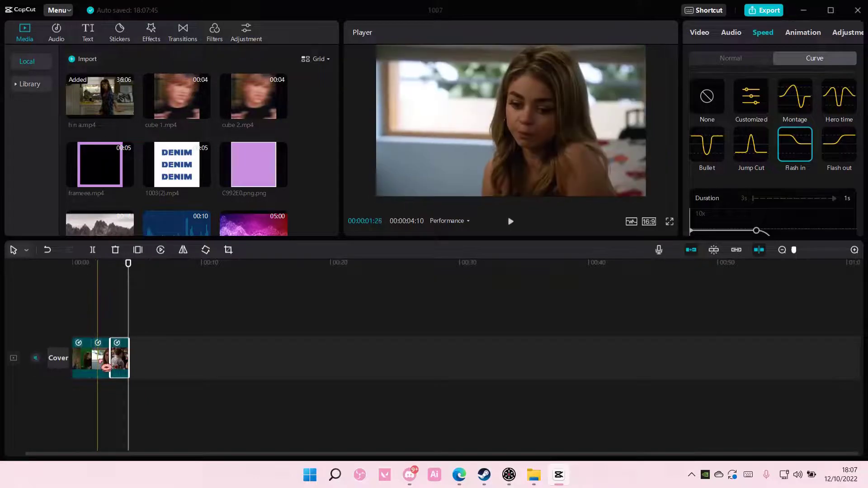
{"action": "left_click_drag", "start_coordinate": [128, 366], "coordinate": [136, 365]}
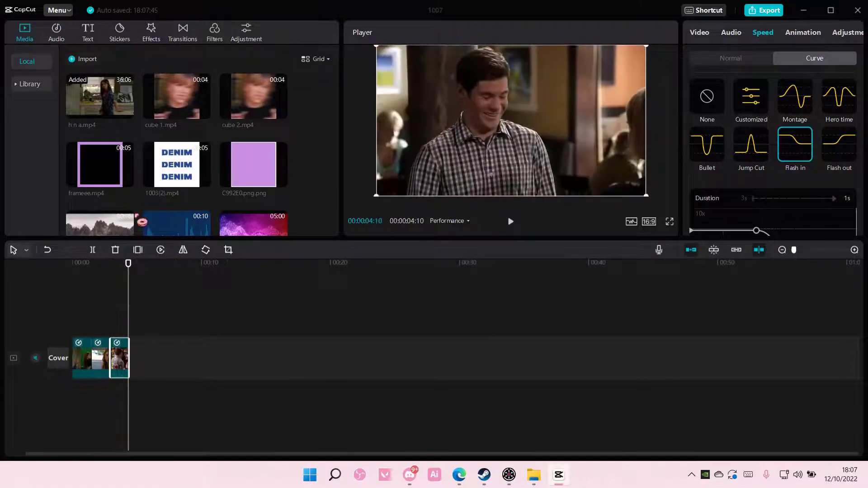
Add Basic's Slanted Blur effect (Blur 100, Rotate 50) and stretch it over the whole clip.
{"action": "left_click", "coordinate": [152, 34]}
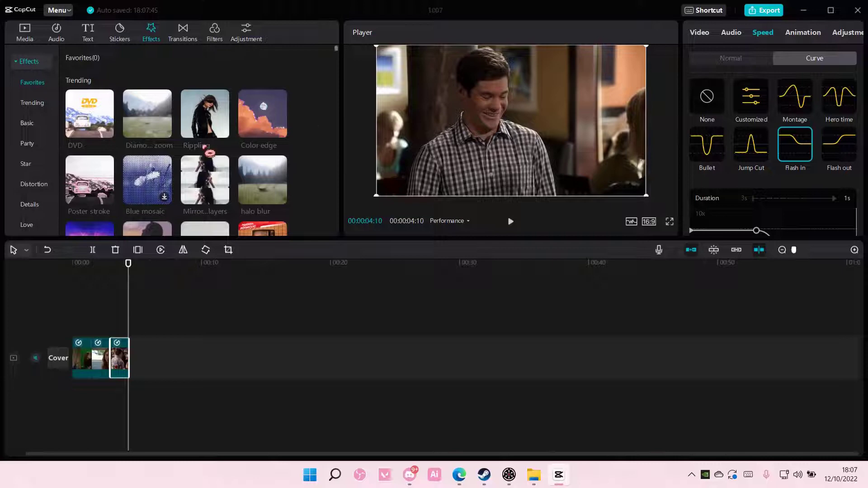
{"action": "left_click", "coordinate": [26, 121]}
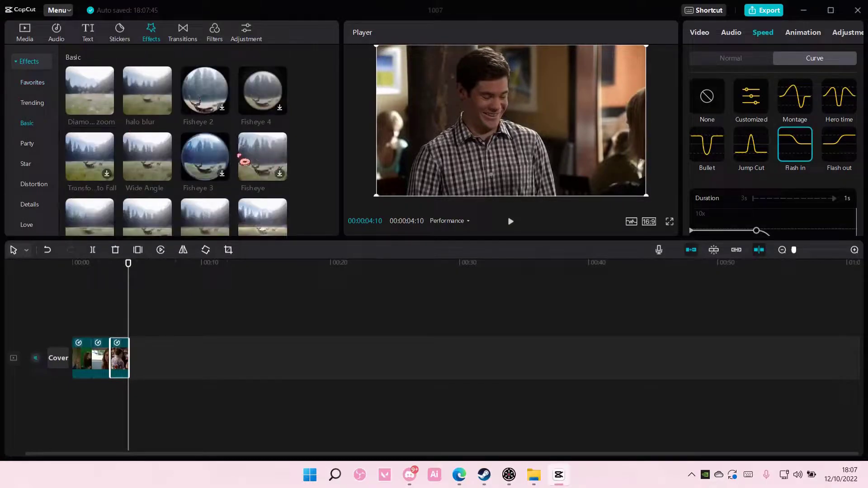
{"action": "scroll", "coordinate": [292, 163], "scroll_direction": "down", "scroll_amount": 2}
{"action": "scroll", "coordinate": [278, 205], "scroll_direction": "down", "scroll_amount": 1}
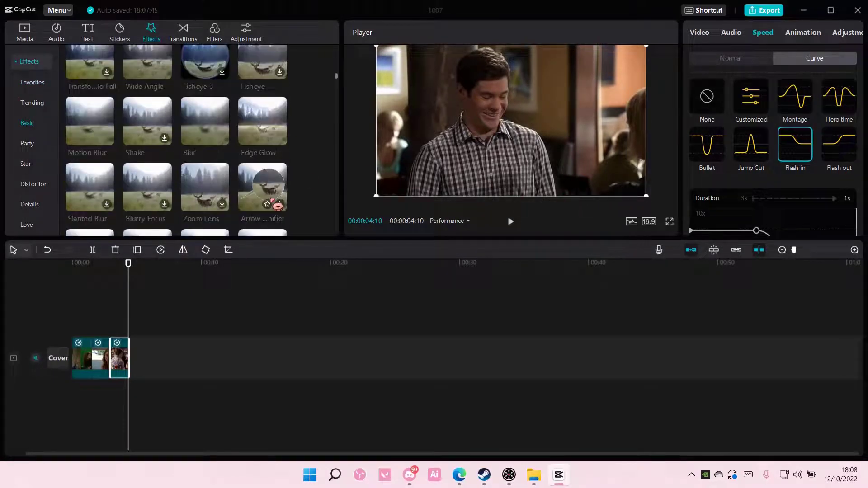
{"action": "scroll", "coordinate": [201, 141], "scroll_direction": "down", "scroll_amount": 1}
{"action": "scroll", "coordinate": [136, 143], "scroll_direction": "down", "scroll_amount": 1}
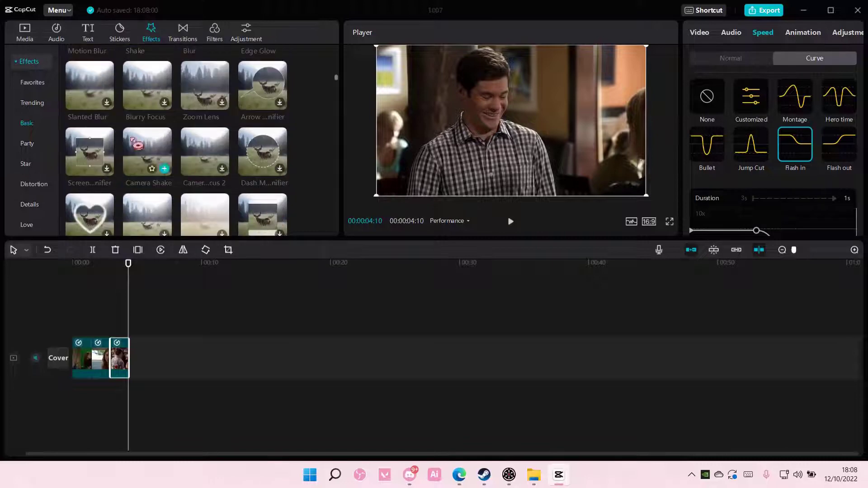
{"action": "left_click", "coordinate": [99, 102]}
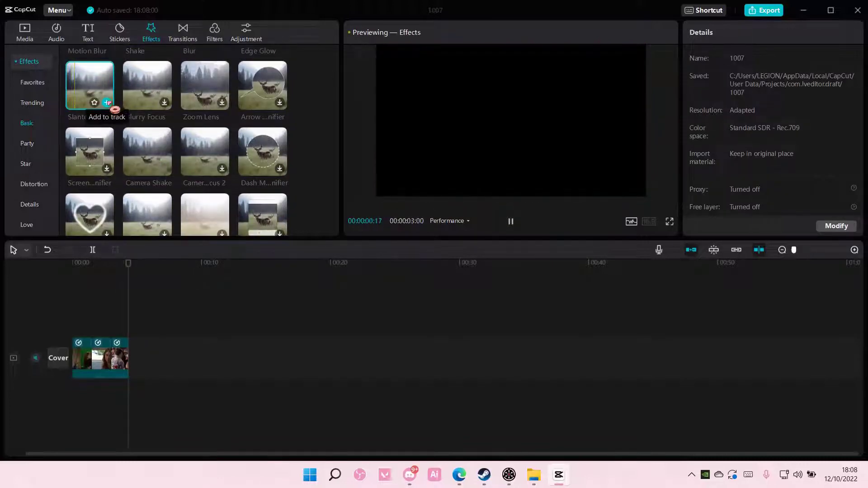
{"action": "left_click", "coordinate": [107, 103]}
{"action": "mouse_move", "coordinate": [121, 328]}
{"action": "left_mouse_down"}
{"action": "mouse_move", "coordinate": [93, 332]}
{"action": "mouse_move", "coordinate": [137, 328]}
{"action": "left_mouse_up"}
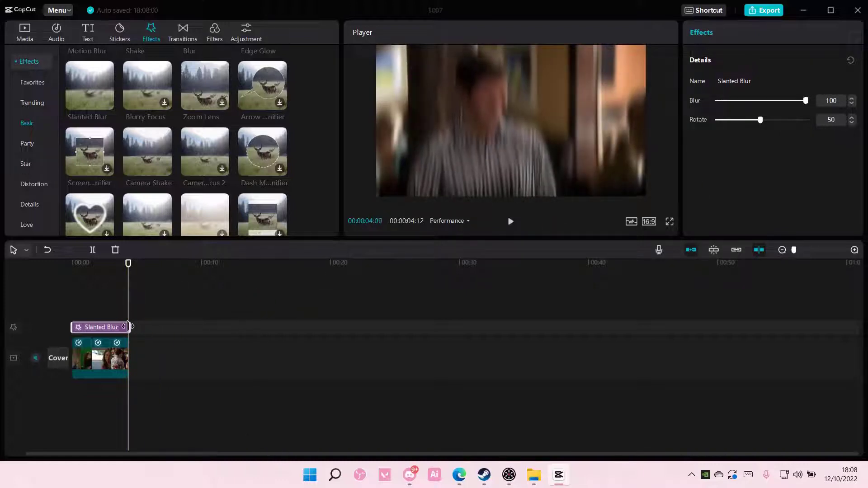
Export the blurred video as 'blurrr' to the existing location.
{"action": "left_click", "coordinate": [769, 11]}
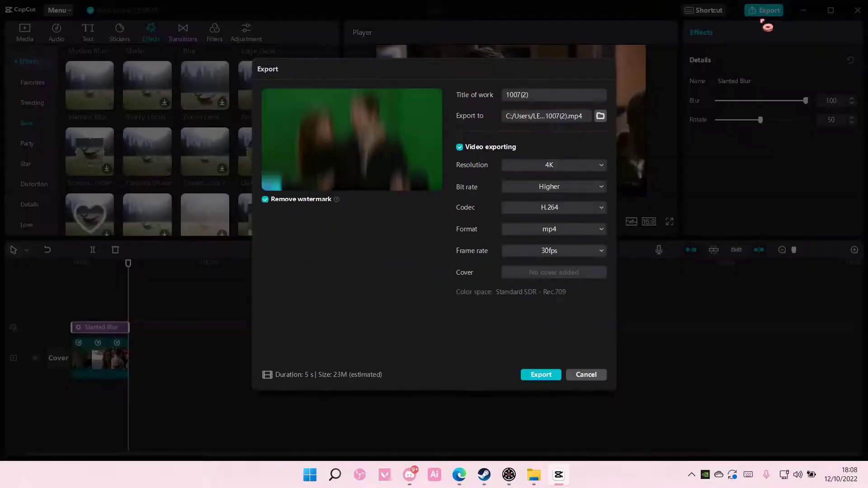
{"action": "left_click", "coordinate": [601, 117]}
{"action": "left_click", "coordinate": [641, 310]}
{"action": "type", "text": "blurr"}
{"action": "left_click", "coordinate": [551, 375]}
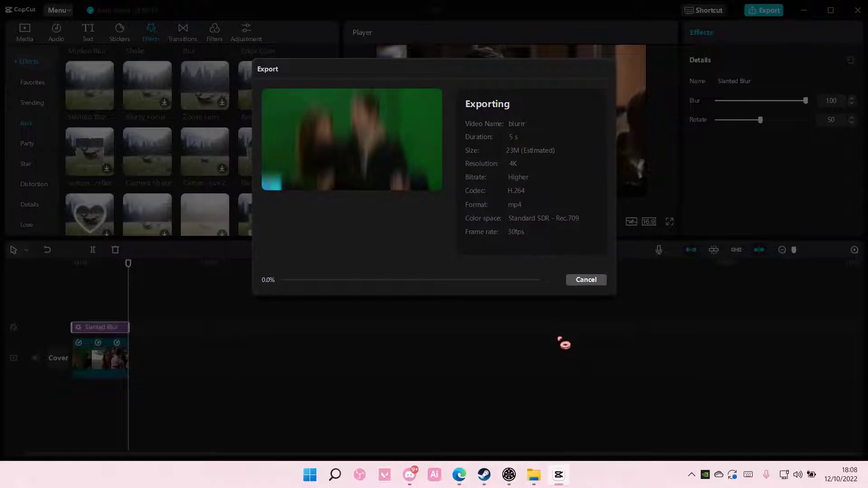
{"action": "left_click", "coordinate": [586, 255]}
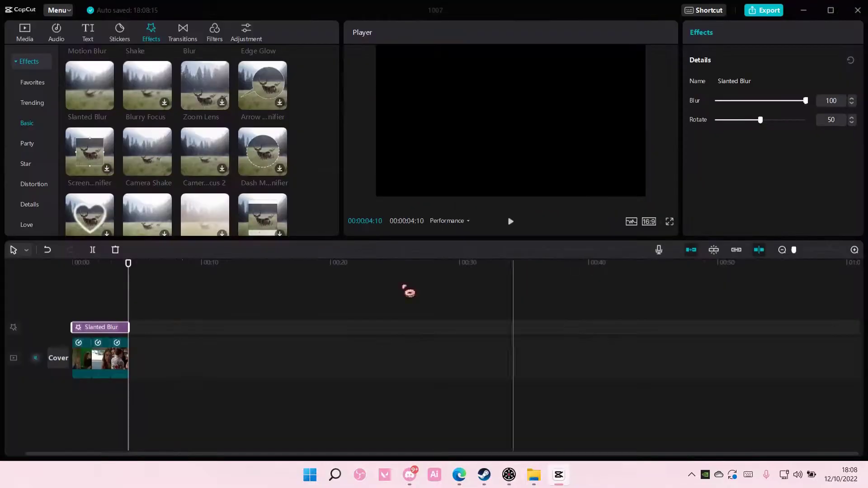
Delete the blur effect and browse the media import picker to Desktop > Videos.
{"action": "key", "text": "Delete"}
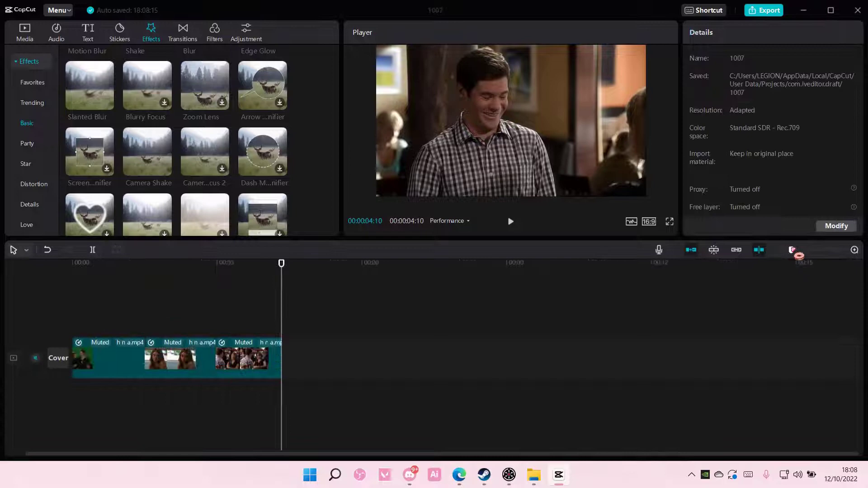
{"action": "left_click_drag", "start_coordinate": [793, 251], "coordinate": [799, 251]}
{"action": "left_click", "coordinate": [22, 43]}
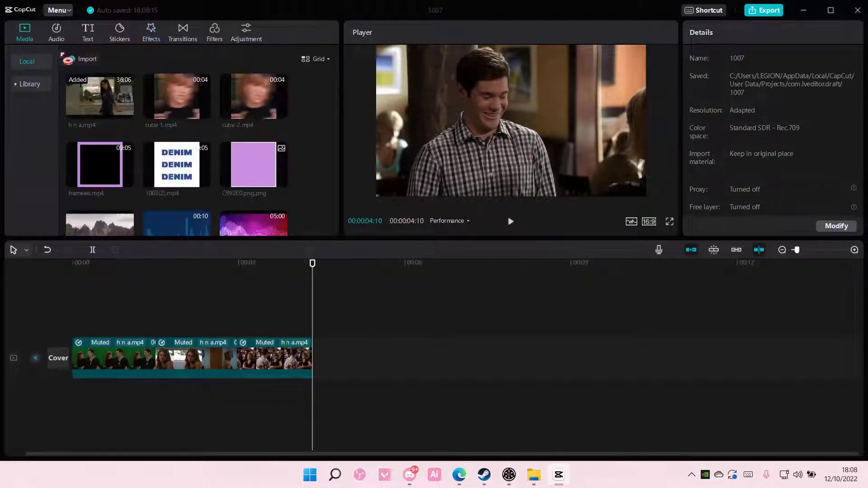
{"action": "left_click", "coordinate": [75, 61]}
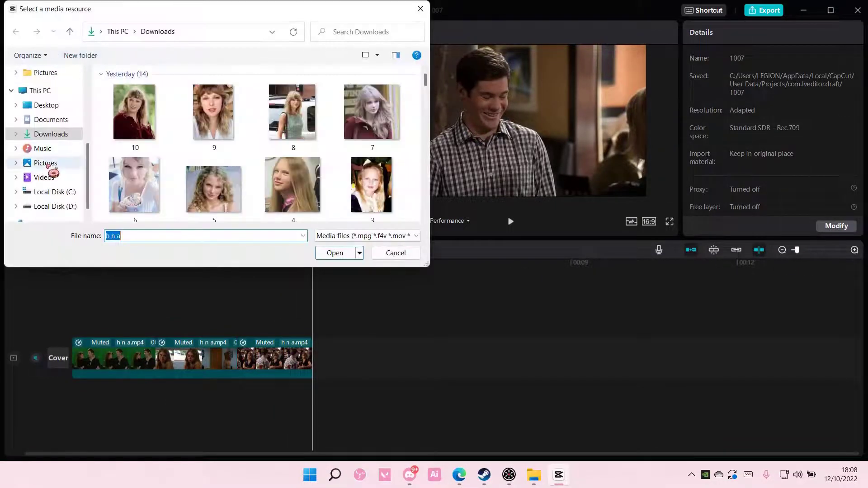
{"action": "scroll", "coordinate": [48, 144], "scroll_direction": "up", "scroll_amount": 2}
{"action": "scroll", "coordinate": [50, 134], "scroll_direction": "up", "scroll_amount": 1}
{"action": "left_click", "coordinate": [47, 102]}
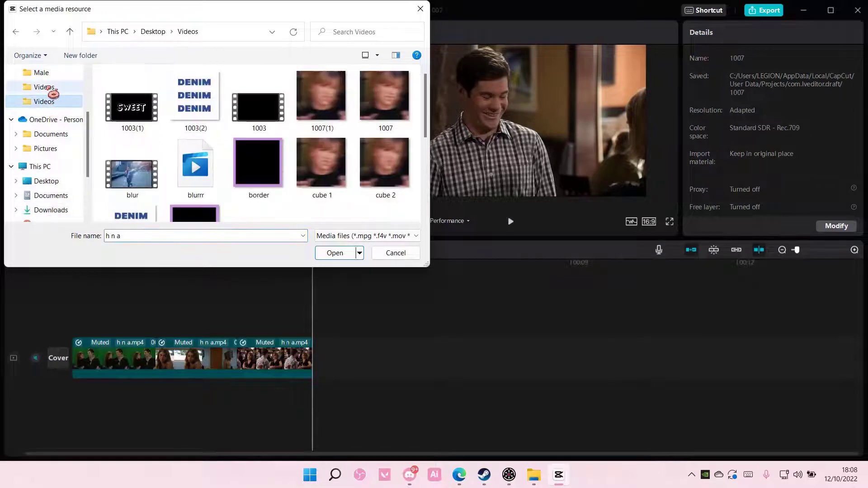
{"action": "left_click", "coordinate": [51, 102]}
{"action": "scroll", "coordinate": [184, 145], "scroll_direction": "down", "scroll_amount": 5}
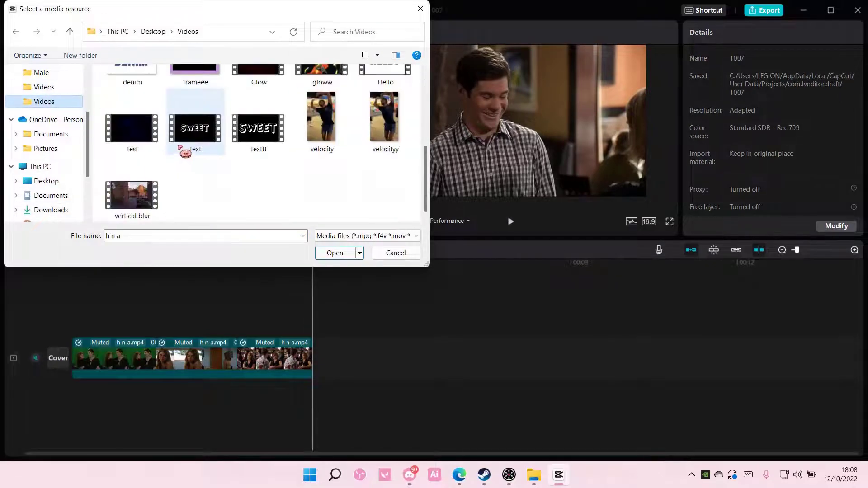
{"action": "scroll", "coordinate": [197, 113], "scroll_direction": "up", "scroll_amount": 1}
{"action": "scroll", "coordinate": [204, 159], "scroll_direction": "up", "scroll_amount": 4}
Import blurrr.mp4 and place it on a track above the main clips from 00:00.
{"action": "double_click", "coordinate": [195, 170]}
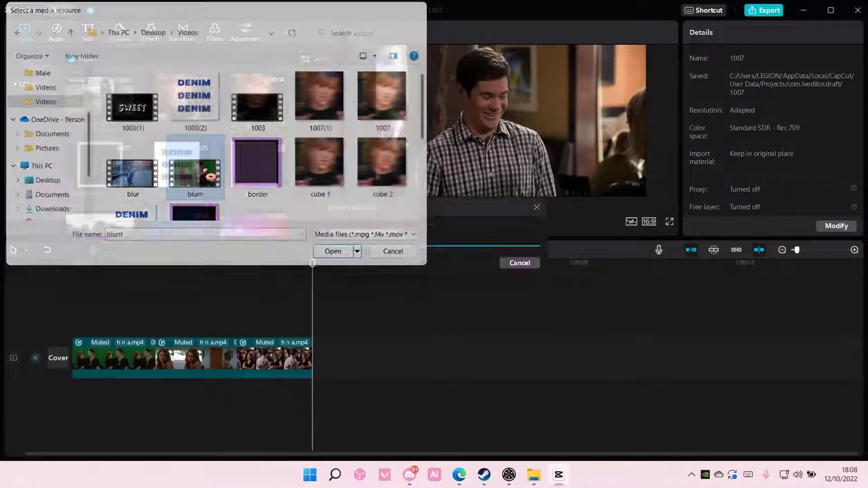
{"action": "left_click", "coordinate": [126, 111]}
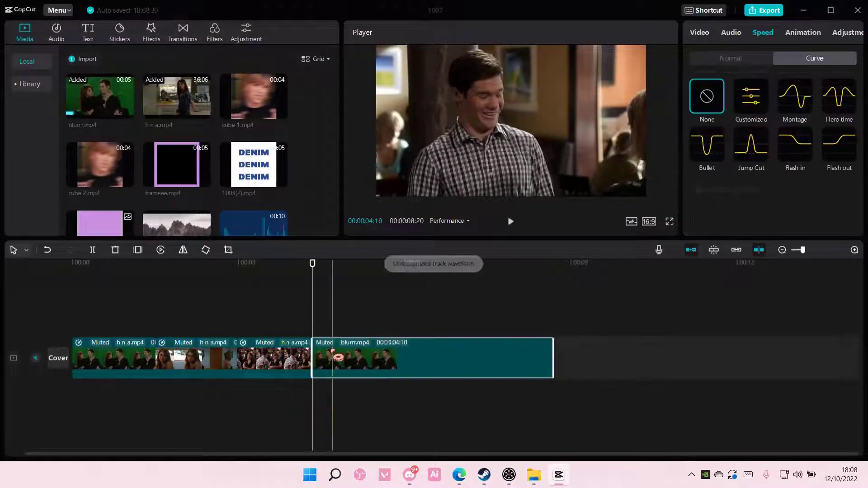
{"action": "left_click_drag", "start_coordinate": [340, 358], "coordinate": [99, 319]}
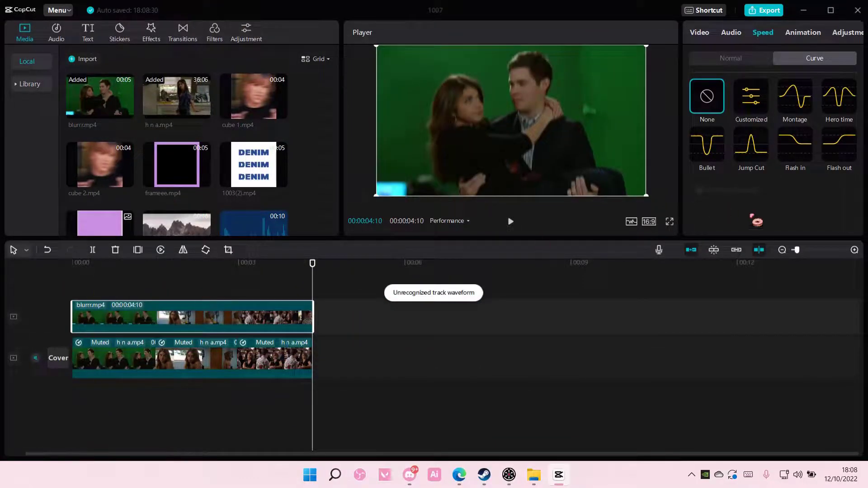
{"action": "left_click", "coordinate": [800, 250]}
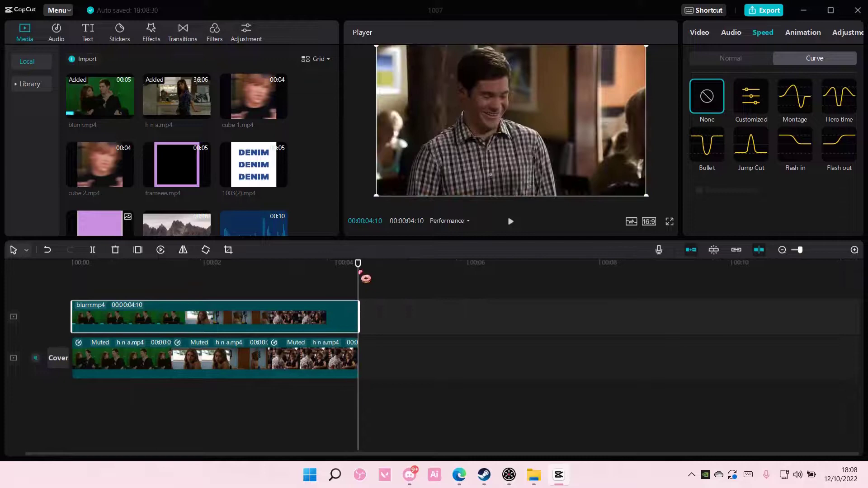
{"action": "mouse_move", "coordinate": [366, 277]}
{"action": "left_mouse_down"}
{"action": "mouse_move", "coordinate": [100, 292]}
{"action": "mouse_move", "coordinate": [81, 274]}
{"action": "left_mouse_up"}
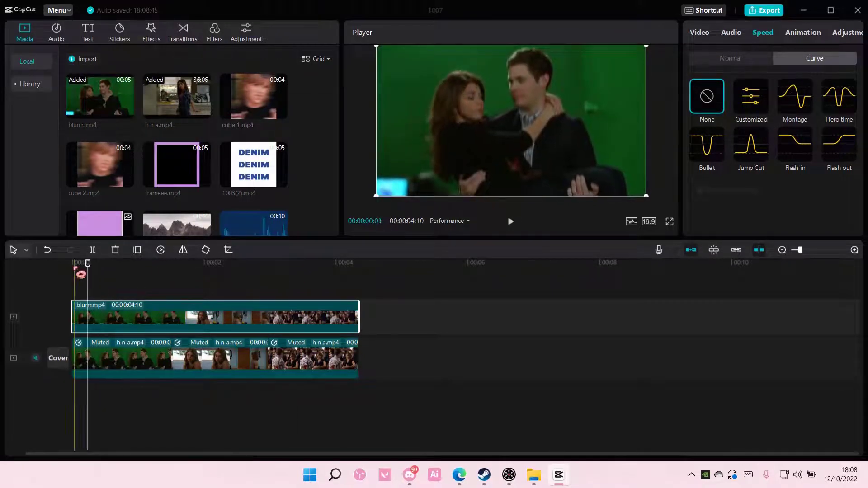
Cut the blurrr overlay at the first cut point and delete the piece after it.
{"action": "left_click", "coordinate": [805, 250]}
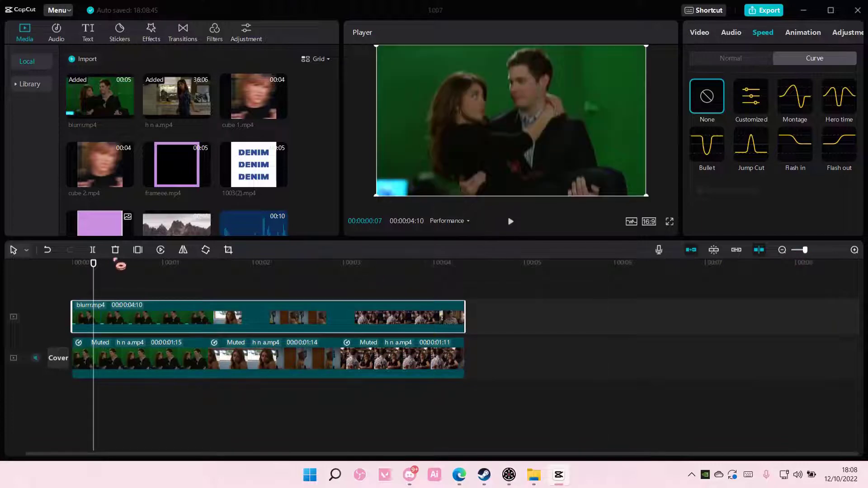
{"action": "left_click", "coordinate": [93, 250]}
{"action": "mouse_move", "coordinate": [95, 275]}
{"action": "left_mouse_down"}
{"action": "mouse_move", "coordinate": [186, 290]}
{"action": "mouse_move", "coordinate": [234, 279]}
{"action": "left_mouse_up"}
{"action": "left_click", "coordinate": [94, 250]}
{"action": "left_click", "coordinate": [159, 317]}
{"action": "key", "text": "Delete"}
Split the overlay around the second cut point and delete the middle piece.
{"action": "left_click", "coordinate": [93, 250]}
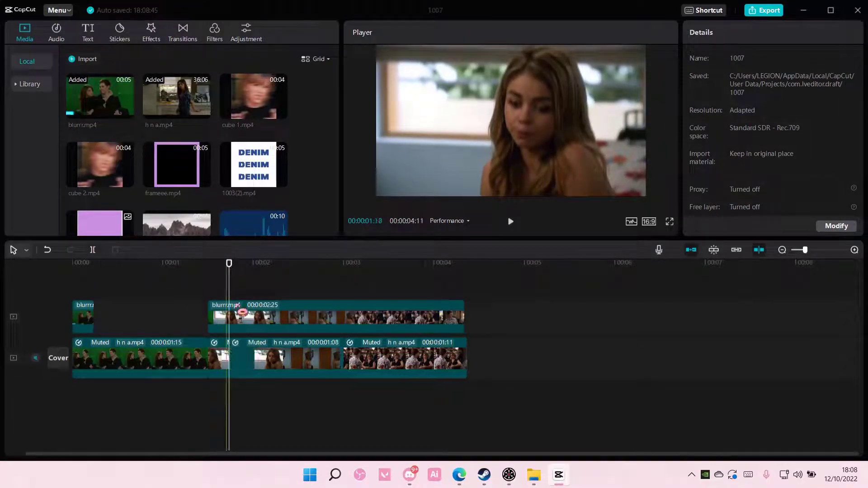
{"action": "left_click", "coordinate": [242, 314]}
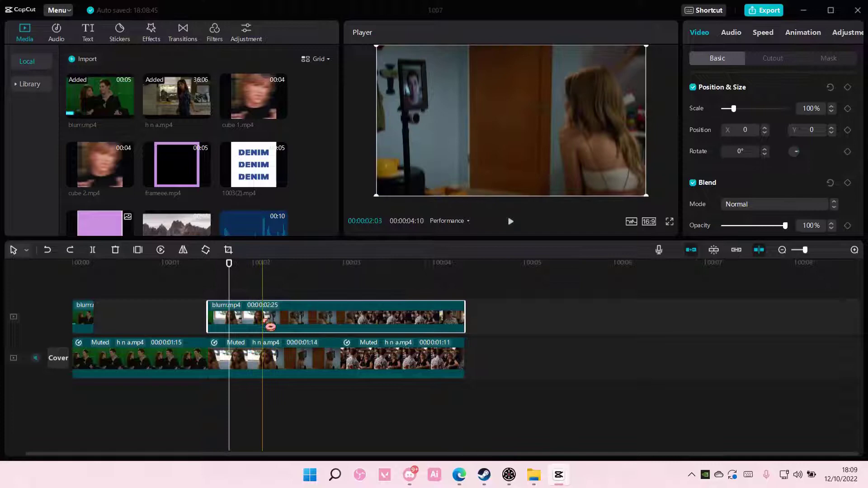
{"action": "left_click", "coordinate": [93, 250]}
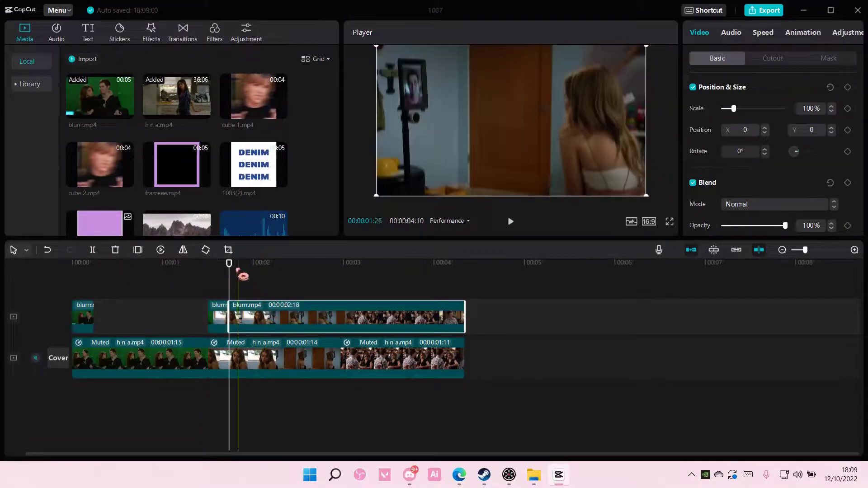
{"action": "mouse_move", "coordinate": [241, 277]}
{"action": "left_mouse_down"}
{"action": "mouse_move", "coordinate": [346, 292]}
{"action": "mouse_move", "coordinate": [340, 285]}
{"action": "left_mouse_up"}
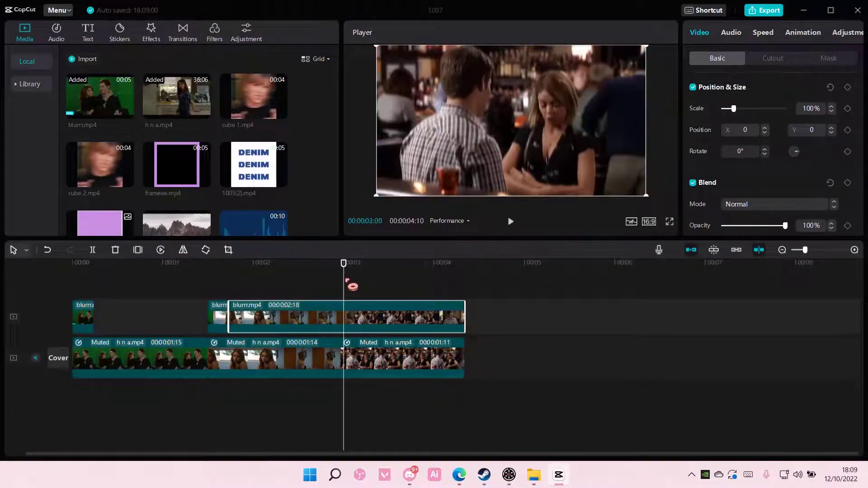
{"action": "left_click", "coordinate": [96, 251]}
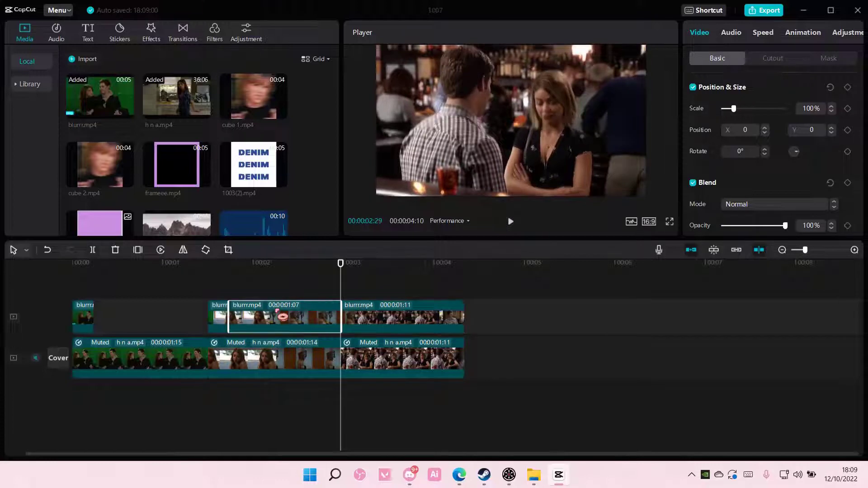
{"action": "key", "text": "Delete"}
{"action": "left_click", "coordinate": [351, 272]}
Shorten the third overlay piece, undoing a stray main-clip cut, then select the first overlay.
{"action": "left_click_drag", "start_coordinate": [353, 271], "coordinate": [362, 271]}
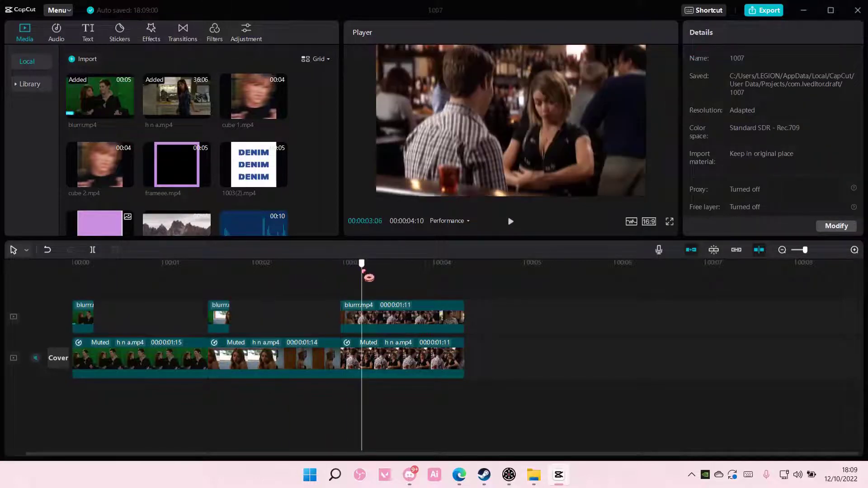
{"action": "left_click", "coordinate": [95, 250]}
{"action": "key", "text": "ctrl+z"}
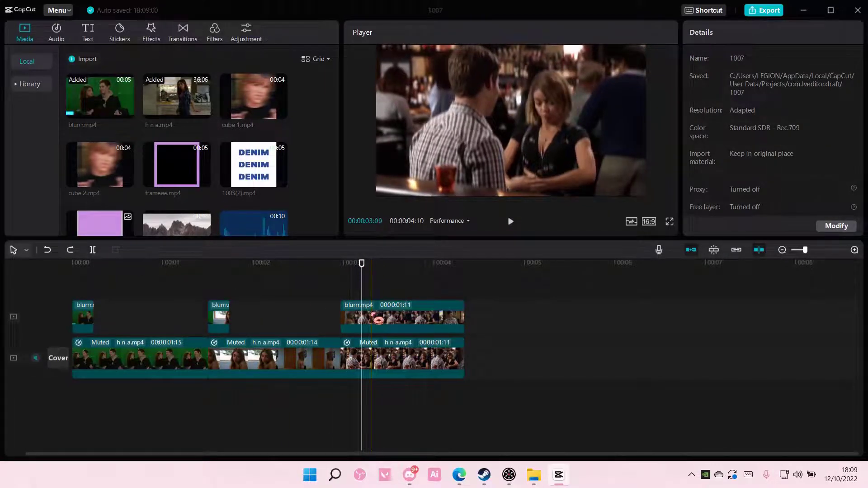
{"action": "left_click", "coordinate": [378, 316]}
{"action": "left_click", "coordinate": [95, 251]}
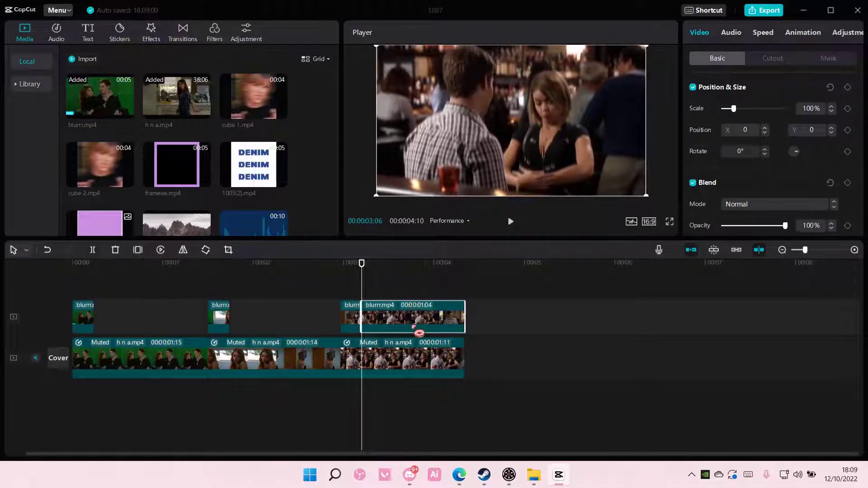
{"action": "left_click", "coordinate": [417, 329]}
{"action": "key", "text": "Delete"}
{"action": "left_click_drag", "start_coordinate": [367, 274], "coordinate": [226, 268]}
{"action": "left_click", "coordinate": [97, 318]}
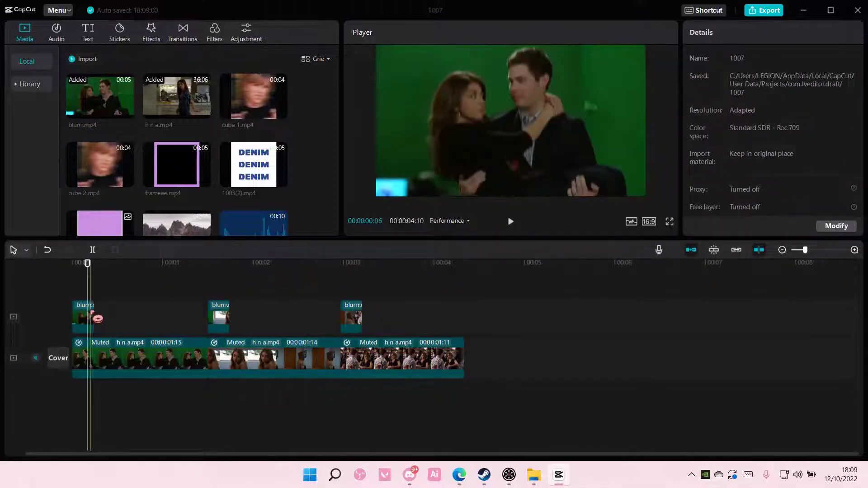
{"action": "left_click", "coordinate": [88, 320]}
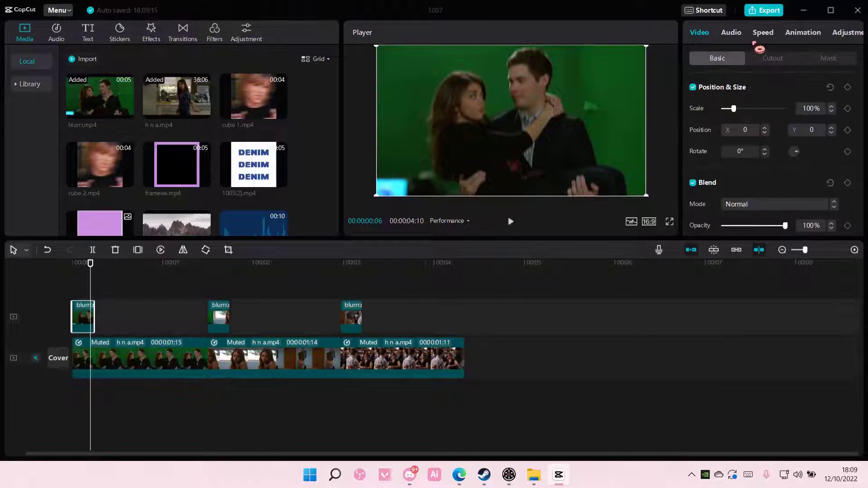
Give the first blurred overlay clip a Fade Out animation.
{"action": "left_click", "coordinate": [802, 40]}
{"action": "left_click", "coordinate": [799, 62]}
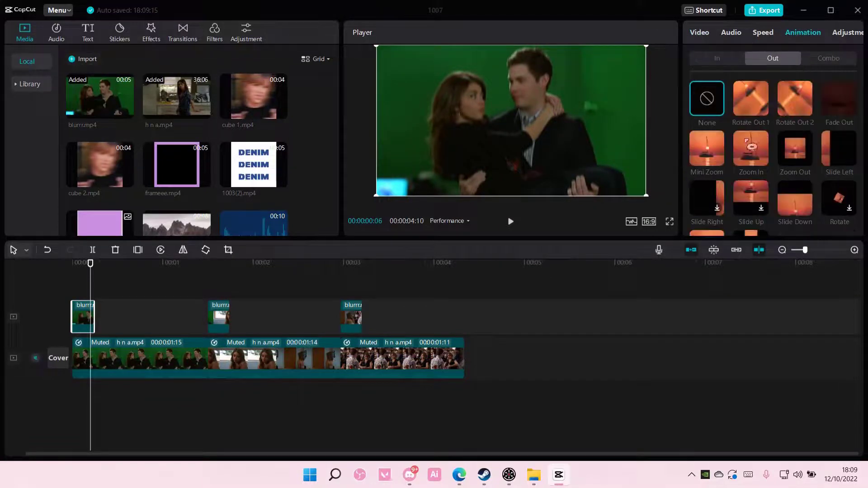
{"action": "left_click", "coordinate": [839, 98]}
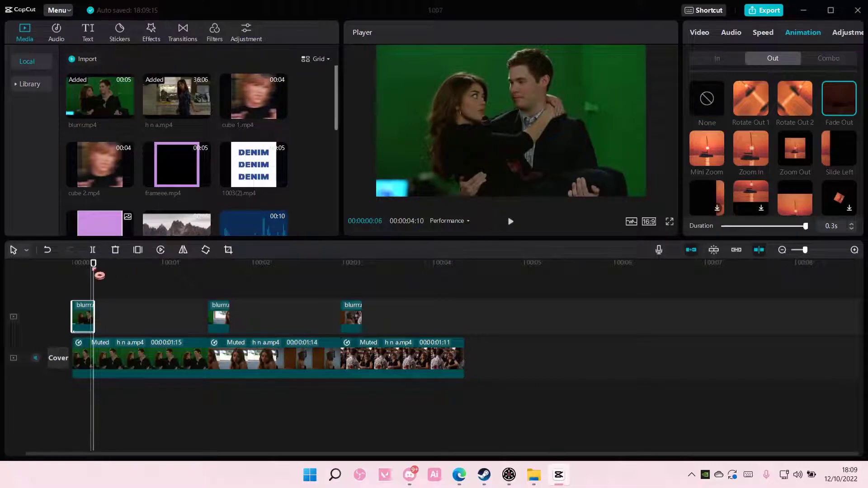
Apply Fade Out to the third blurred overlay clip and return to the timeline start.
{"action": "left_click_drag", "start_coordinate": [99, 275], "coordinate": [222, 316]}
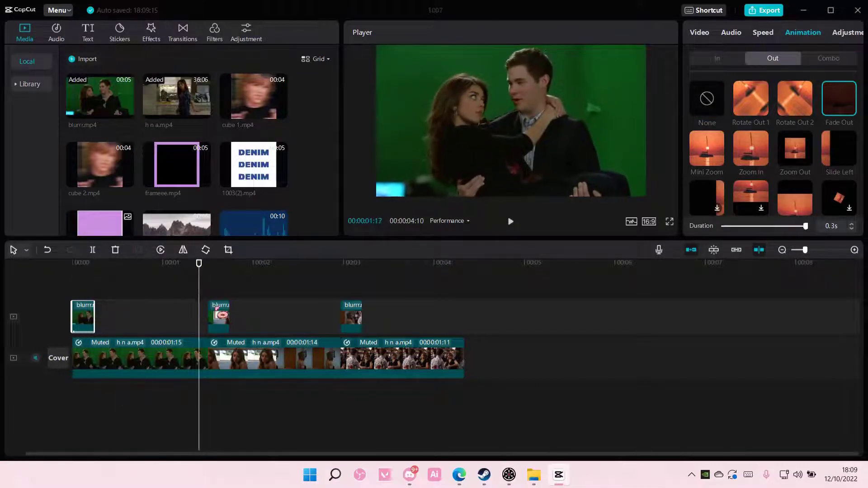
{"action": "left_click", "coordinate": [222, 316]}
{"action": "left_click", "coordinate": [351, 316]}
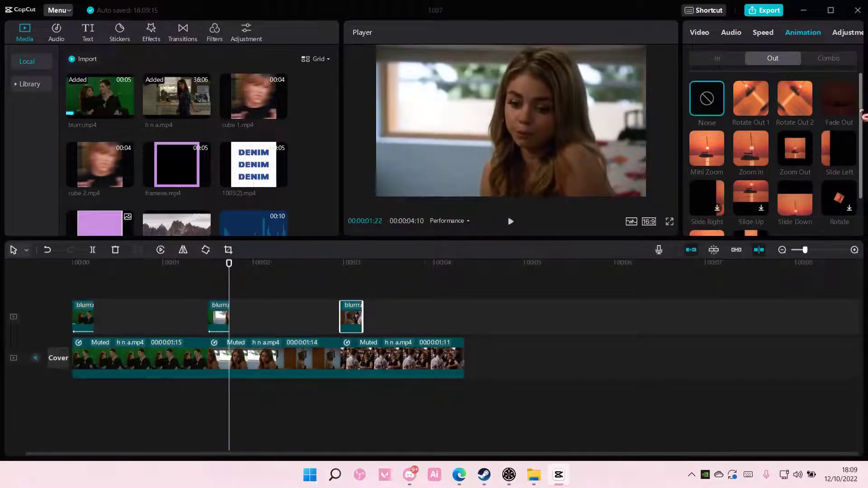
{"action": "left_click", "coordinate": [839, 98]}
{"action": "mouse_move", "coordinate": [340, 268]}
{"action": "left_mouse_down"}
{"action": "mouse_move", "coordinate": [363, 271]}
{"action": "mouse_move", "coordinate": [71, 272]}
{"action": "left_mouse_up"}
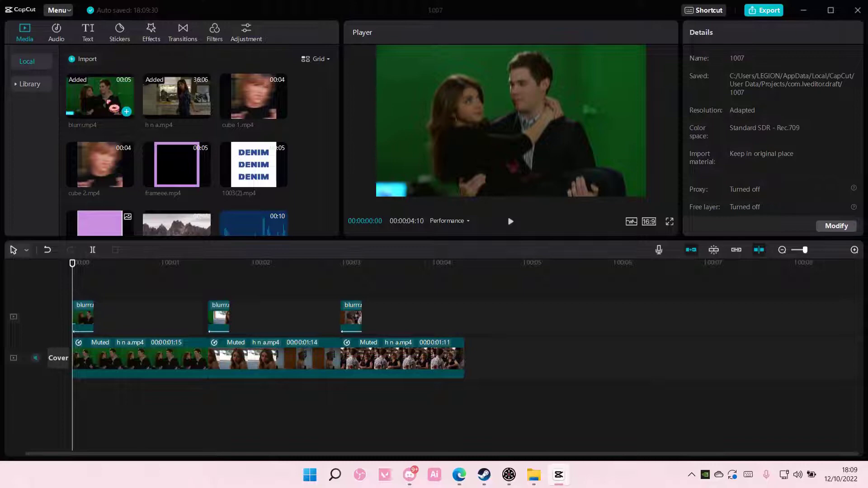
Add the plain white Library clip on a track above the videos.
{"action": "left_click", "coordinate": [30, 85]}
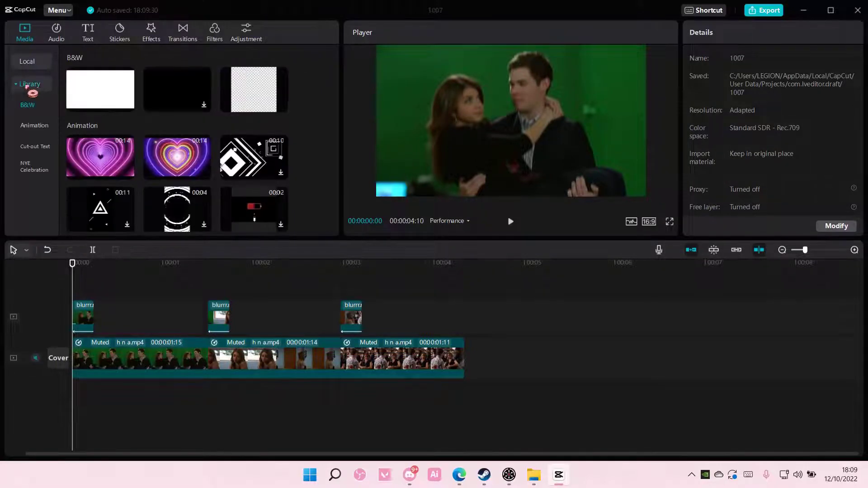
{"action": "left_click", "coordinate": [128, 105]}
{"action": "mouse_move", "coordinate": [181, 354]}
{"action": "left_mouse_down"}
{"action": "mouse_move", "coordinate": [160, 286]}
{"action": "mouse_move", "coordinate": [140, 296]}
{"action": "left_mouse_up"}
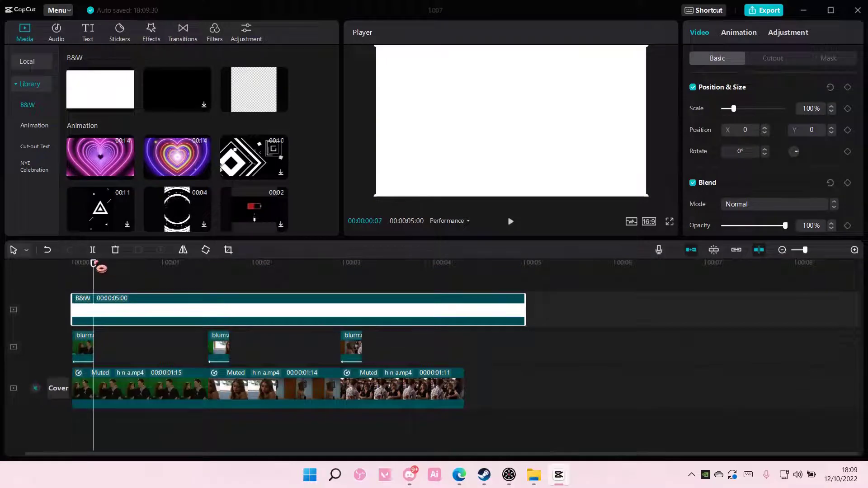
Split the white clip at each of the three cut points, undoing an accidental main-video split.
{"action": "left_click", "coordinate": [93, 250]}
{"action": "left_click", "coordinate": [205, 296]}
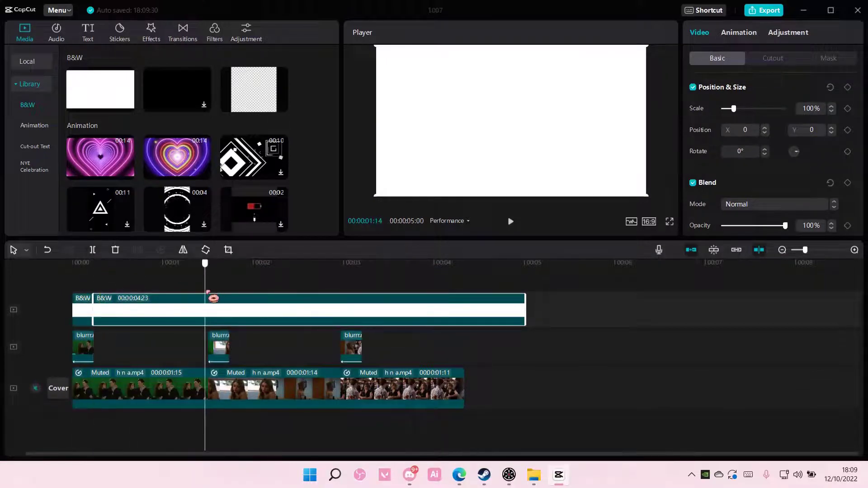
{"action": "left_click", "coordinate": [92, 249]}
{"action": "left_click", "coordinate": [207, 278]}
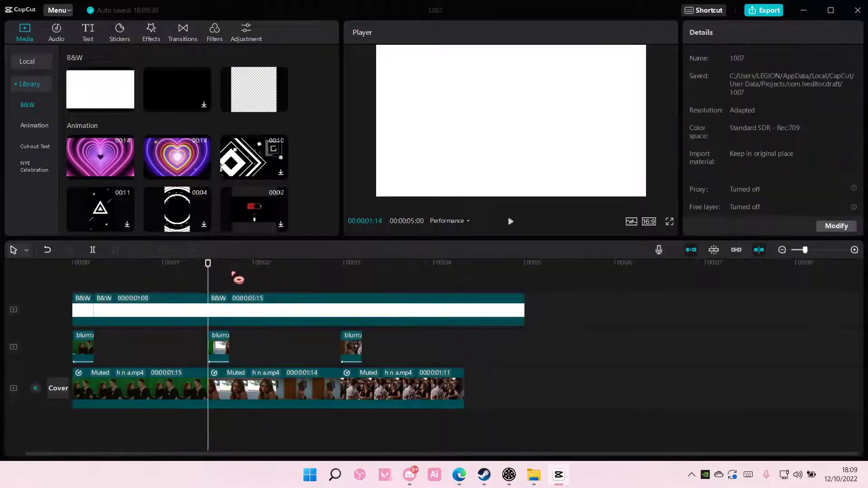
{"action": "left_click", "coordinate": [228, 270]}
{"action": "left_click", "coordinate": [93, 249]}
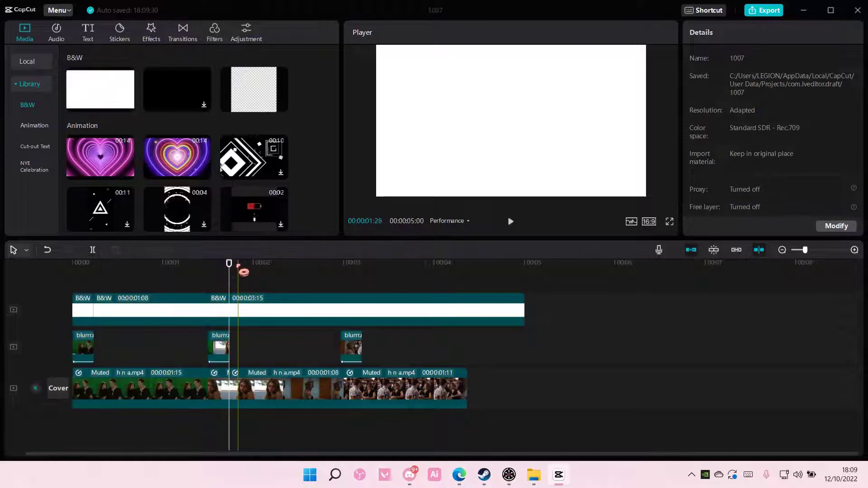
{"action": "key", "text": "ctrl+z"}
{"action": "left_click", "coordinate": [248, 315]}
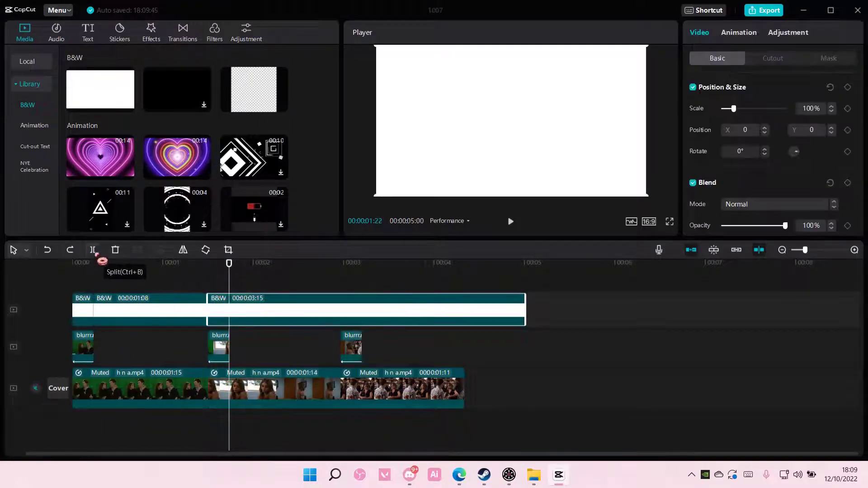
{"action": "left_click", "coordinate": [92, 249]}
{"action": "mouse_move", "coordinate": [229, 263]}
{"action": "left_mouse_down"}
{"action": "mouse_move", "coordinate": [304, 265]}
{"action": "mouse_move", "coordinate": [343, 288]}
{"action": "mouse_move", "coordinate": [363, 264]}
{"action": "left_mouse_up"}
{"action": "left_click", "coordinate": [92, 250]}
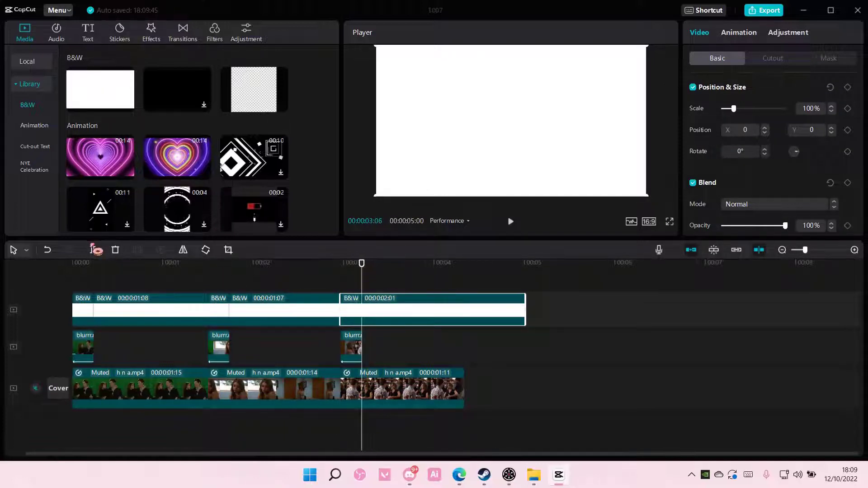
Delete the three long white pieces between the cut points.
{"action": "left_click", "coordinate": [96, 250]}
{"action": "left_click", "coordinate": [401, 314]}
{"action": "key", "text": "Delete"}
{"action": "left_click", "coordinate": [287, 314]}
{"action": "key", "text": "Delete"}
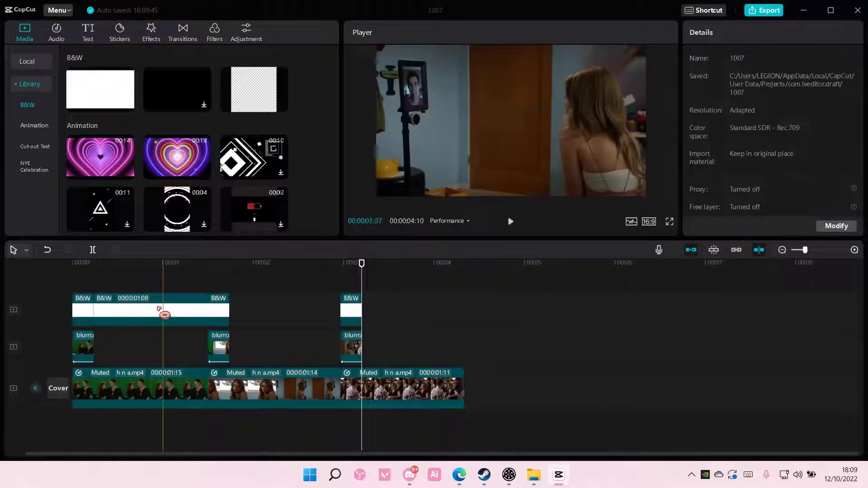
{"action": "left_click", "coordinate": [164, 314]}
{"action": "key", "text": "Delete"}
Set the short white flash clips' Blend Mode to Overlay.
{"action": "left_click_drag", "start_coordinate": [401, 321], "coordinate": [163, 319]}
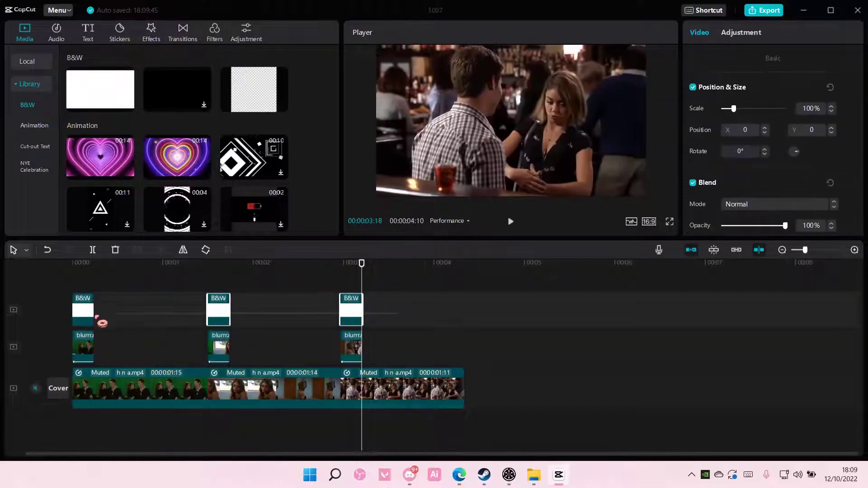
{"action": "left_click_drag", "start_coordinate": [101, 323], "coordinate": [93, 323]}
{"action": "scroll", "coordinate": [773, 184], "scroll_direction": "down", "scroll_amount": 1}
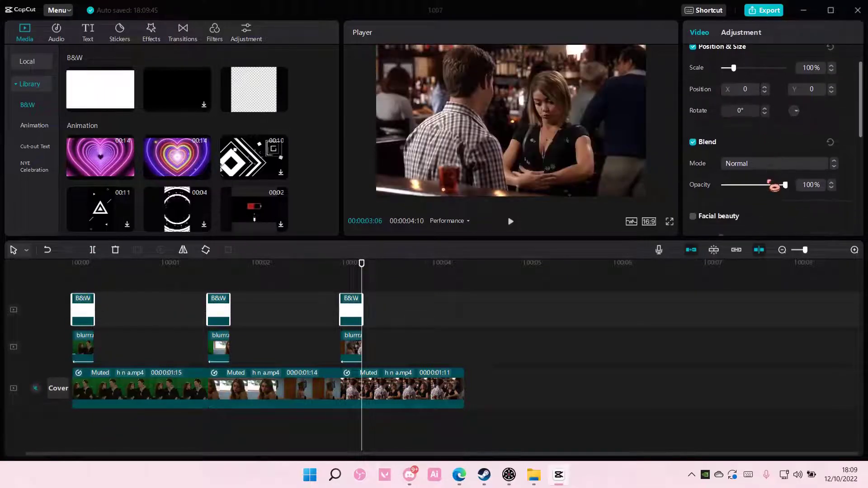
{"action": "left_click", "coordinate": [769, 169]}
{"action": "left_click", "coordinate": [769, 239]}
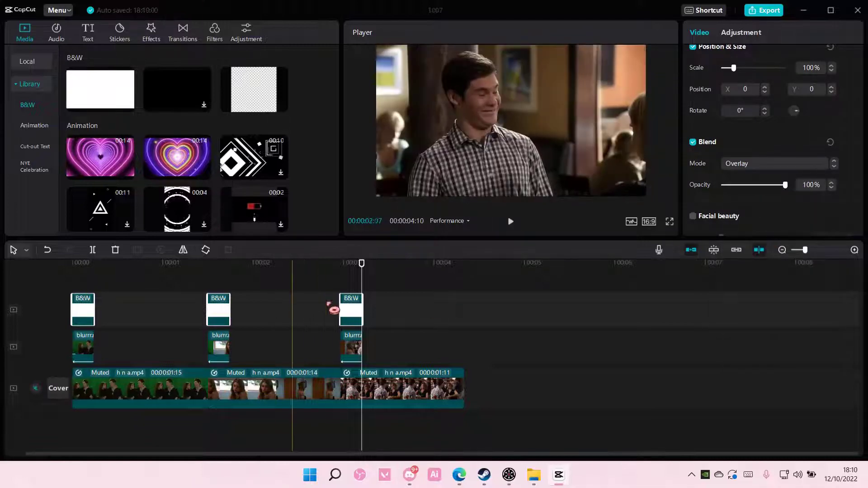
{"action": "left_click", "coordinate": [348, 309]}
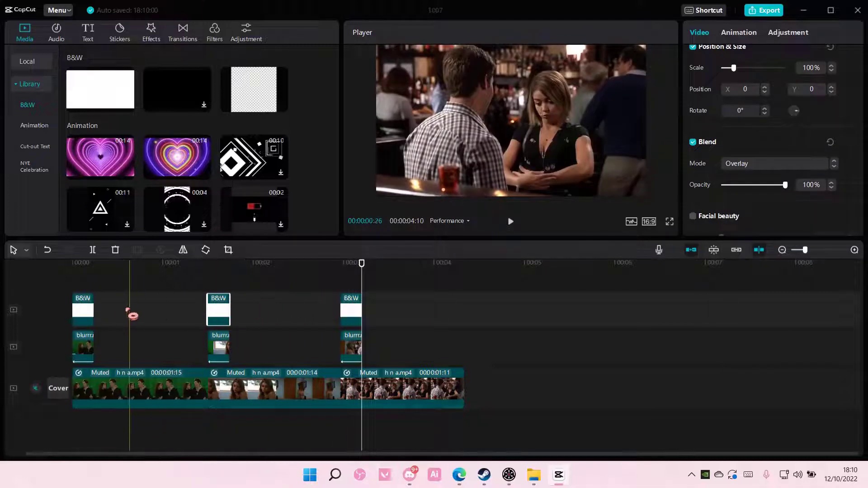
{"action": "left_click", "coordinate": [91, 310]}
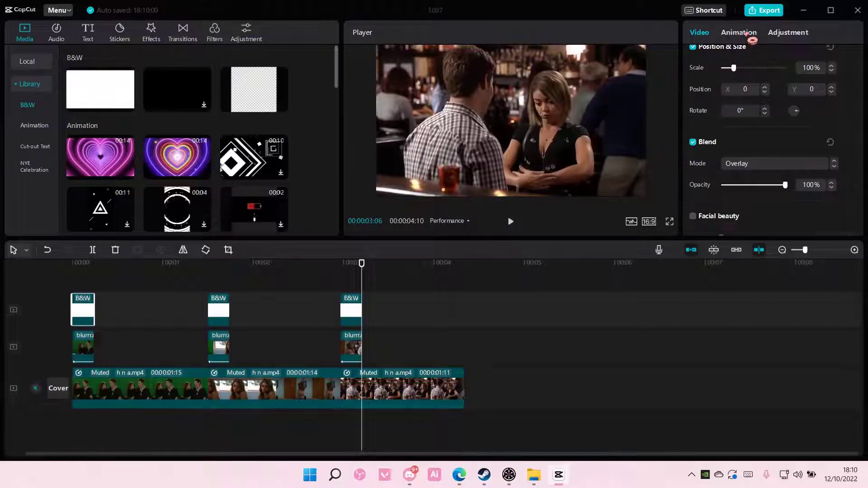
Apply the 0.3 s Fade Out exit animation to all three white flash clips.
{"action": "left_click", "coordinate": [749, 38]}
{"action": "left_click", "coordinate": [839, 99]}
{"action": "left_click", "coordinate": [218, 309]}
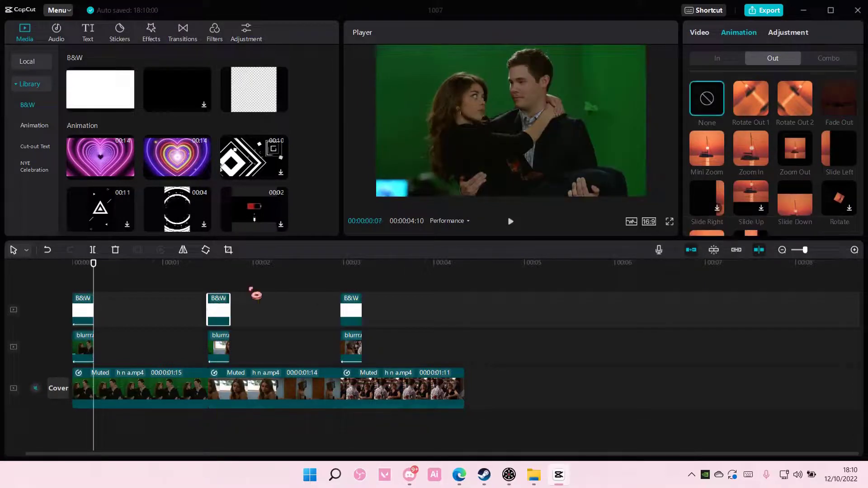
{"action": "left_click", "coordinate": [839, 98]}
{"action": "left_click", "coordinate": [352, 311]}
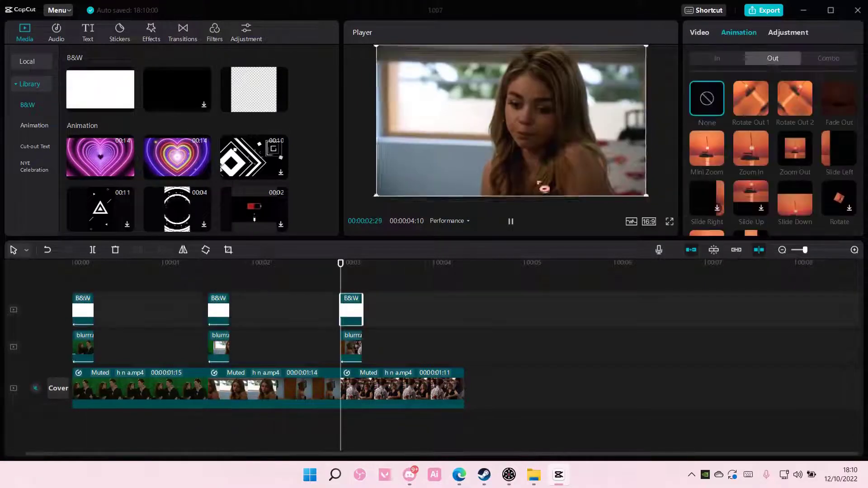
{"action": "left_click", "coordinate": [839, 98]}
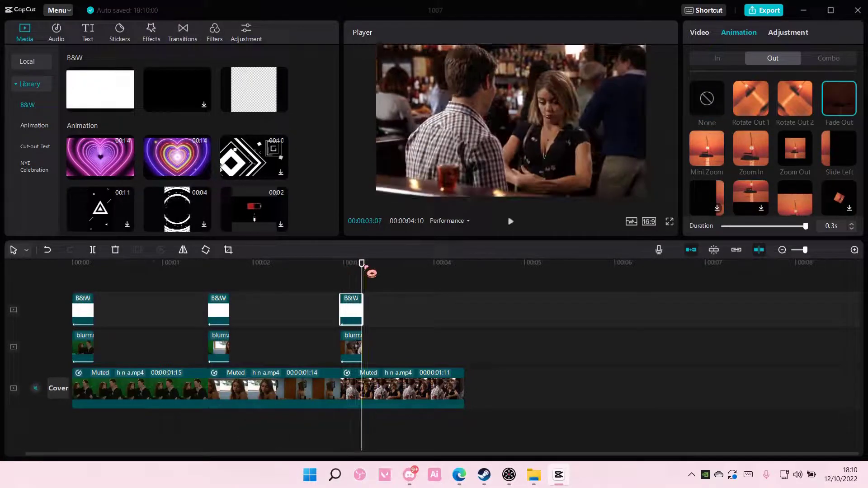
Scrub the playhead through the opening second and return it to the start.
{"action": "left_click_drag", "start_coordinate": [360, 264], "coordinate": [65, 272]}
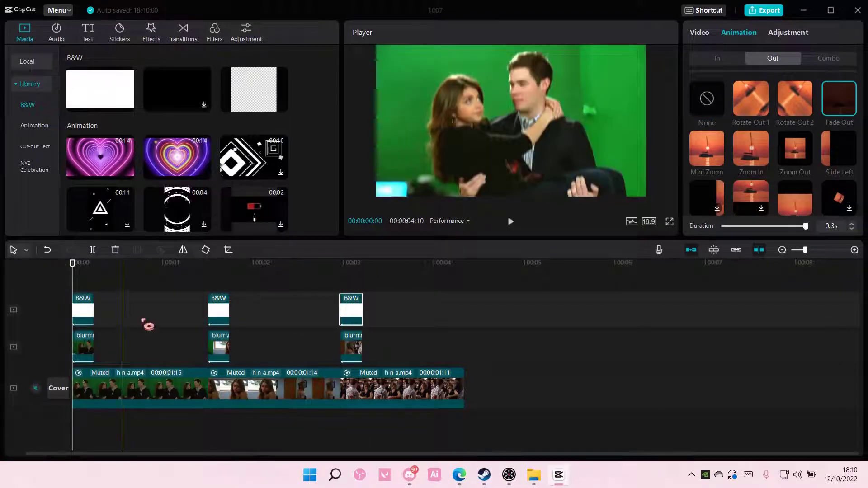
{"action": "left_click", "coordinate": [189, 277]}
{"action": "left_click_drag", "start_coordinate": [195, 272], "coordinate": [59, 277]}
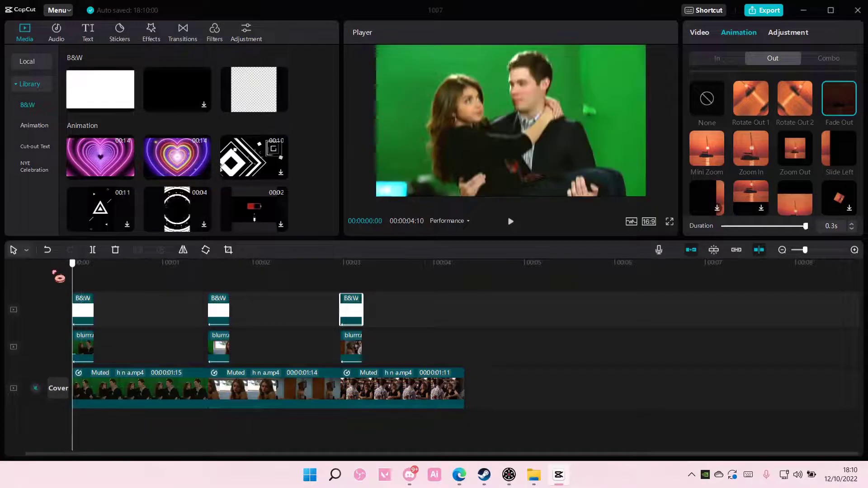
{"action": "key", "text": "space"}
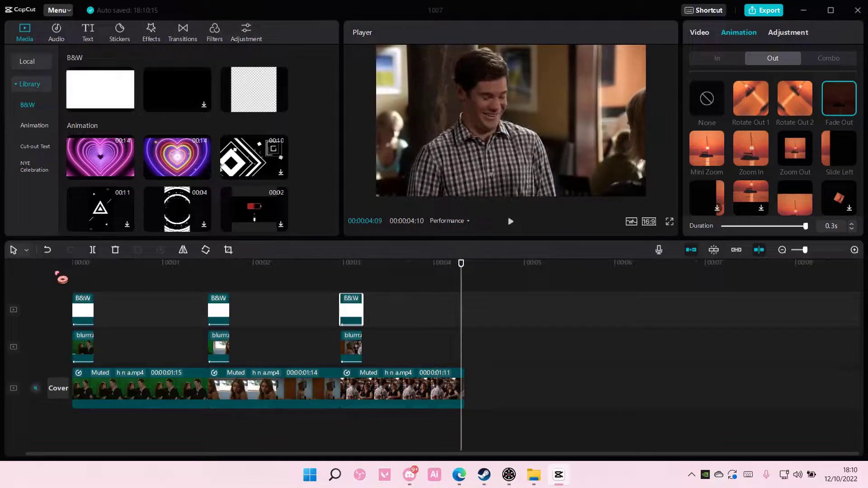
{"action": "left_click", "coordinate": [465, 275]}
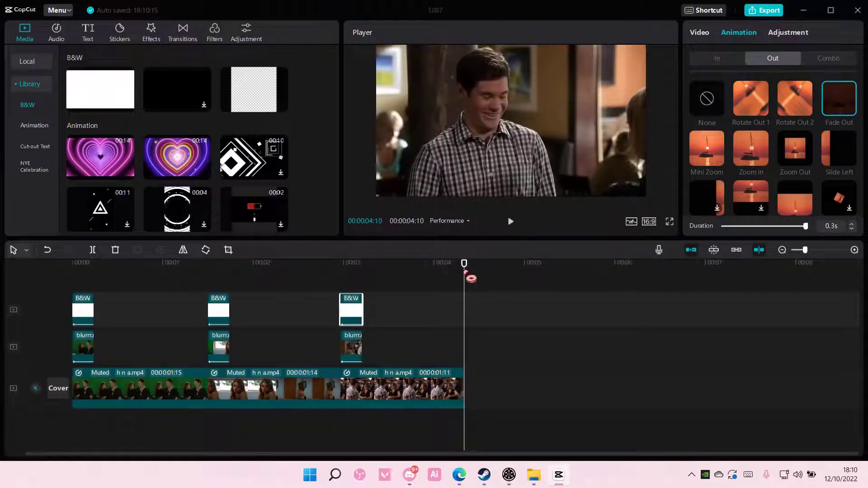